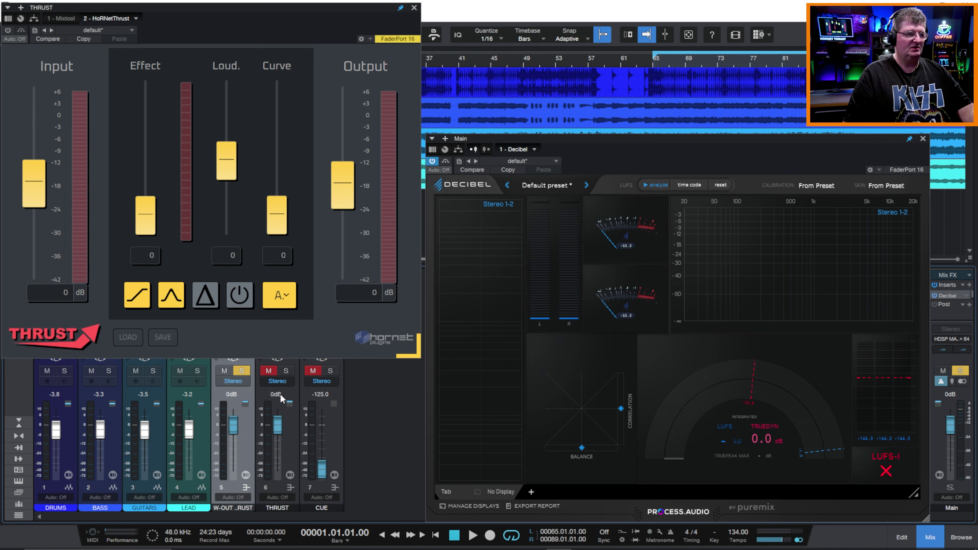
# Step: Check the Mixtool gain on the W-OUT THRUST and THRUST buses, shrinking the Thrust window to reach them and enlarging it again
pyautogui.moveTo(416, 357); pyautogui.dragTo(286, 263)
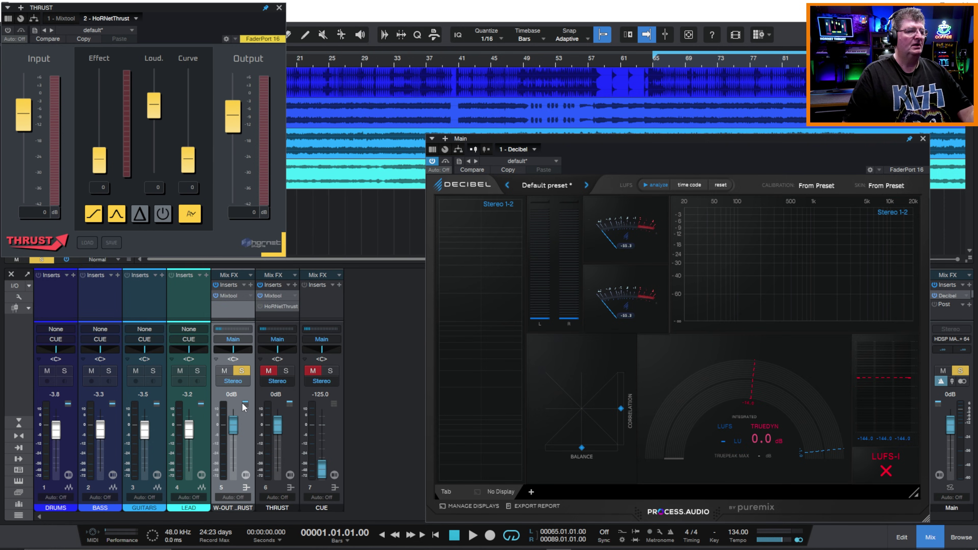
pyautogui.click(230, 295)
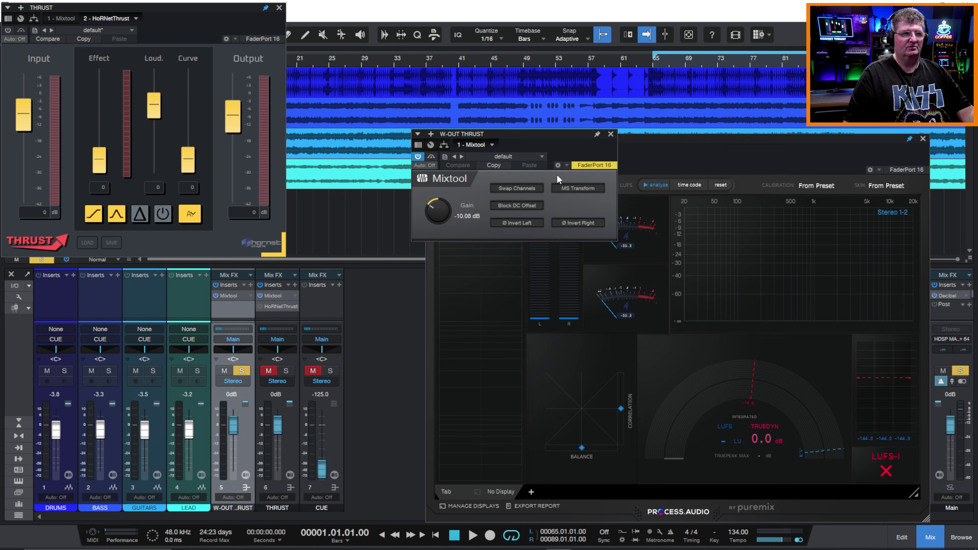
pyautogui.click(277, 296)
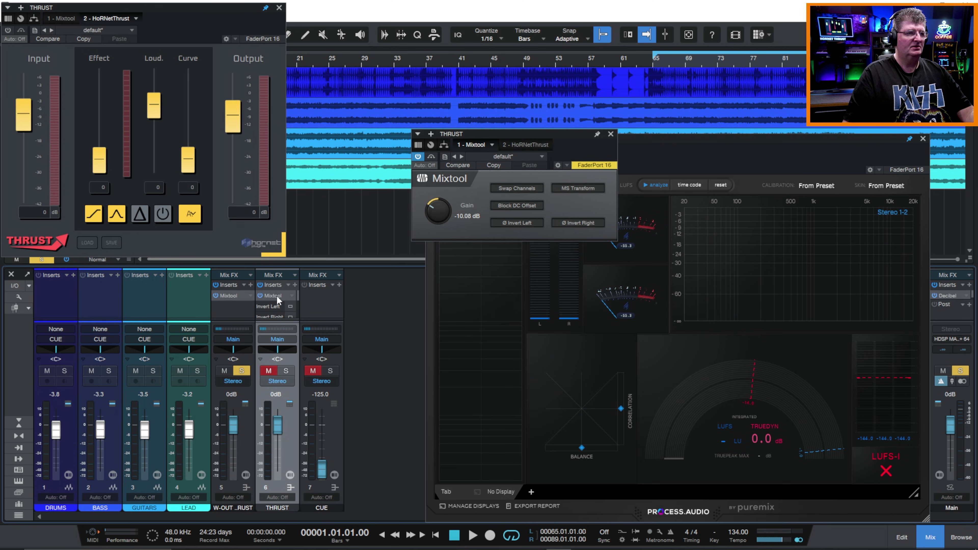
pyautogui.click(611, 134)
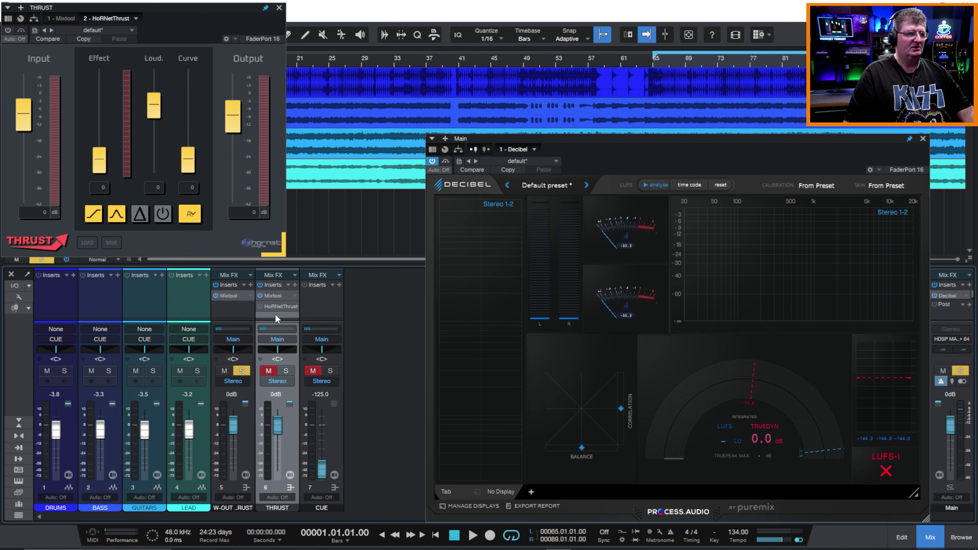
pyautogui.moveTo(285, 255); pyautogui.dragTo(421, 409)
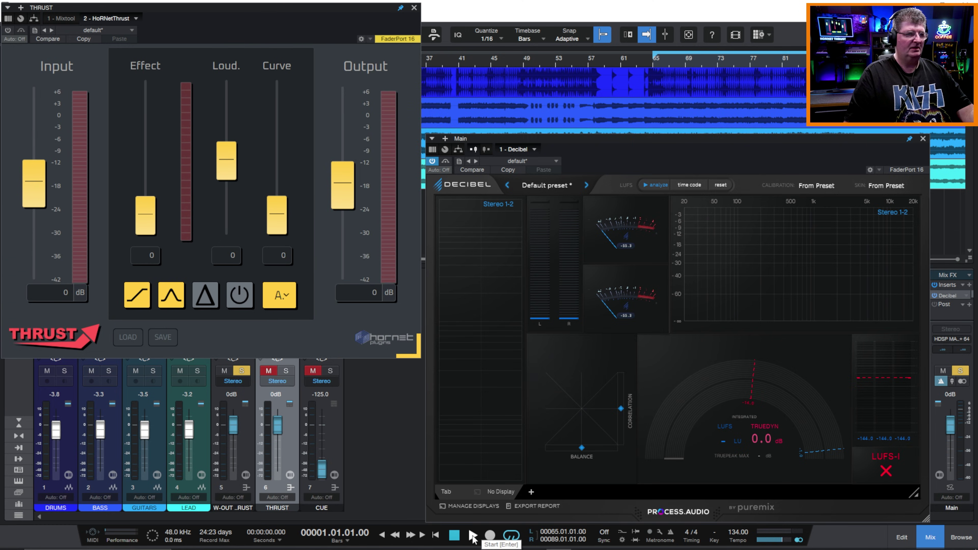
# Step: Play the song while alternating solo between the THRUST and W-OUT THRUST buses to compare their levels, and stop playback
pyautogui.click(474, 536)
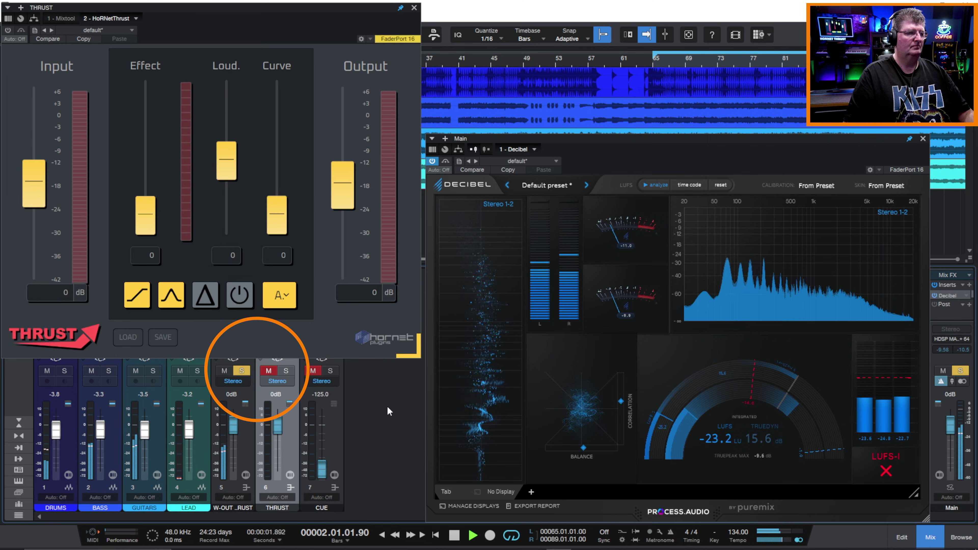
pyautogui.click(286, 371)
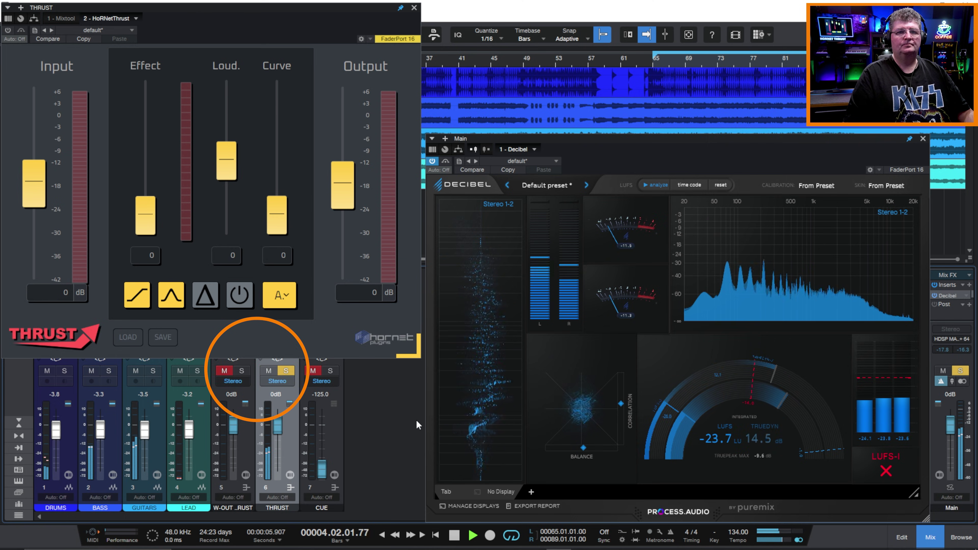
pyautogui.click(242, 370)
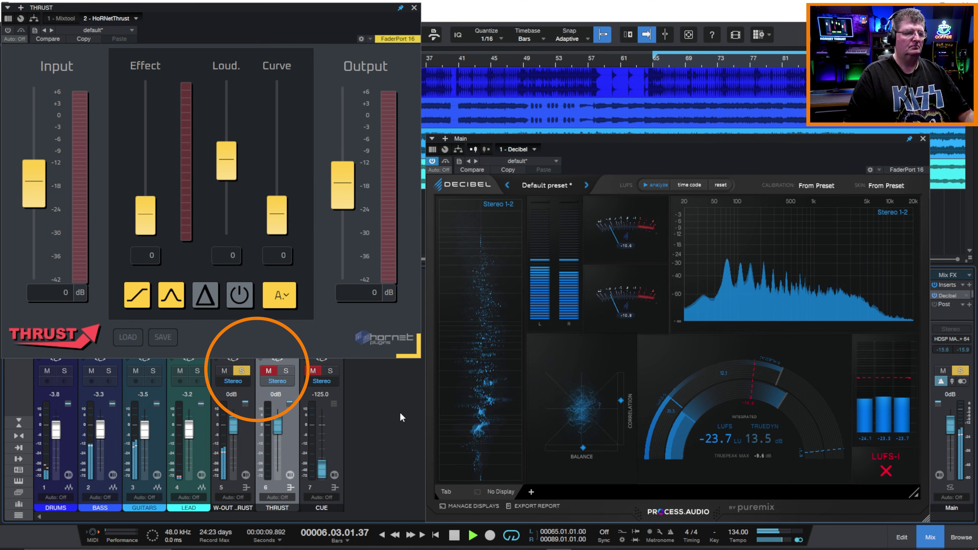
pyautogui.click(287, 371)
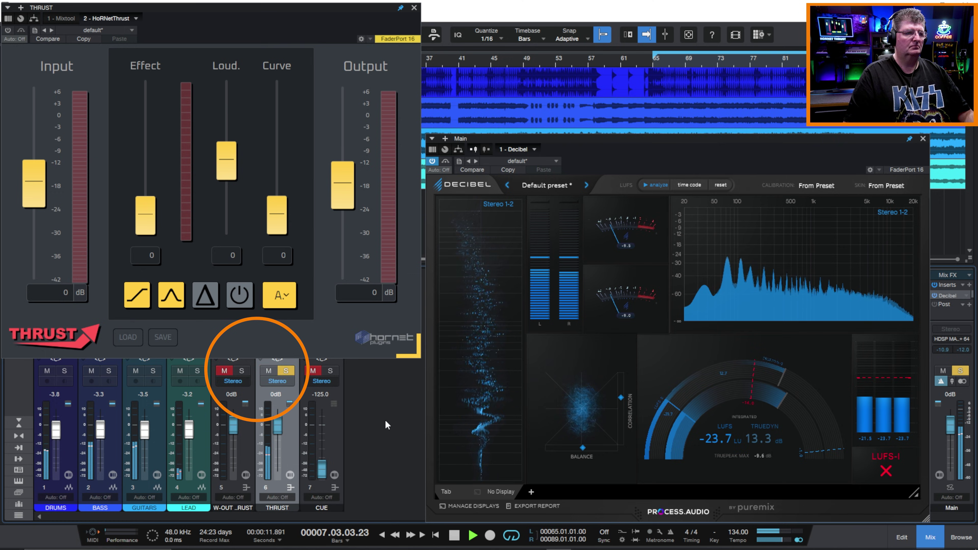
pyautogui.click(242, 370)
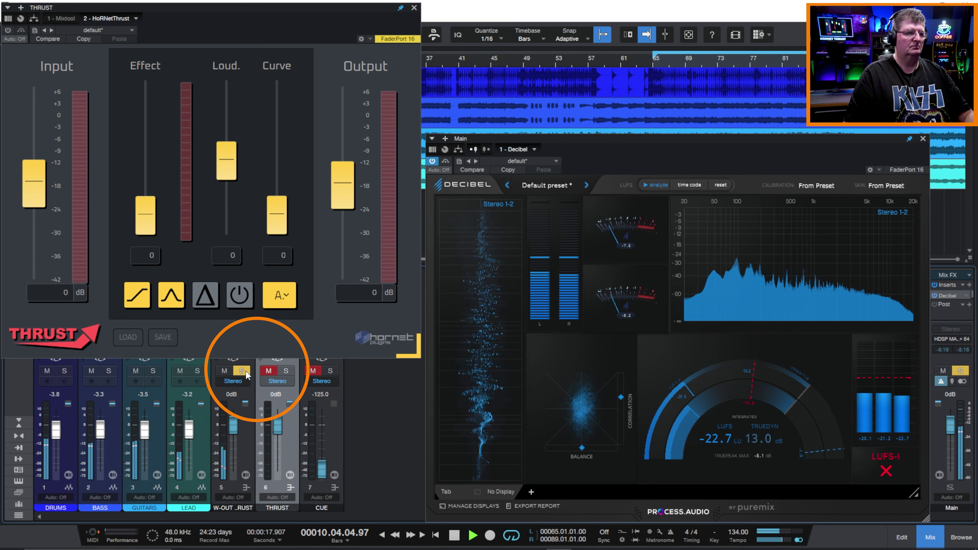
pyautogui.click(455, 536)
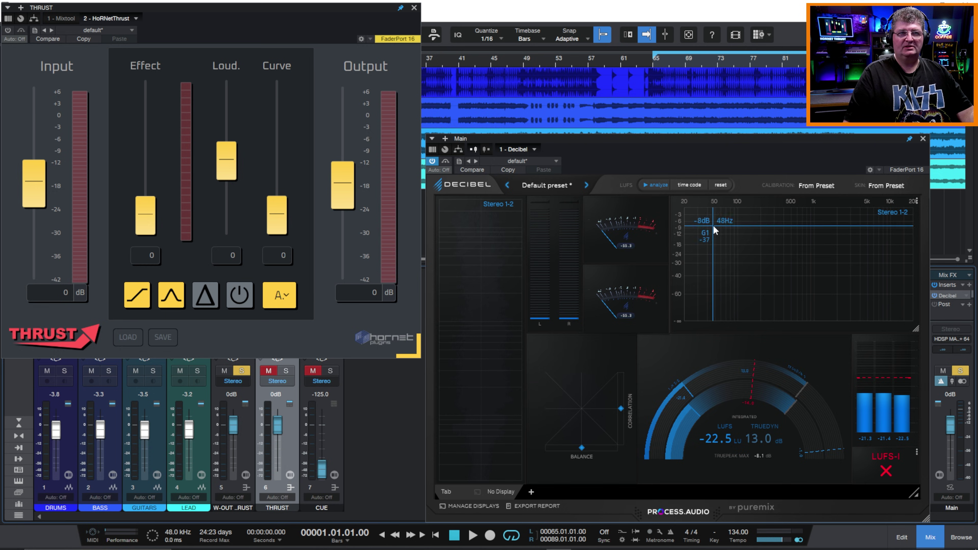
# Step: Reset Decibel's loudness measurement and play the song with the W-OUT THRUST bus fader raised to +8.2 dB, stopping after the reading
pyautogui.click(720, 186)
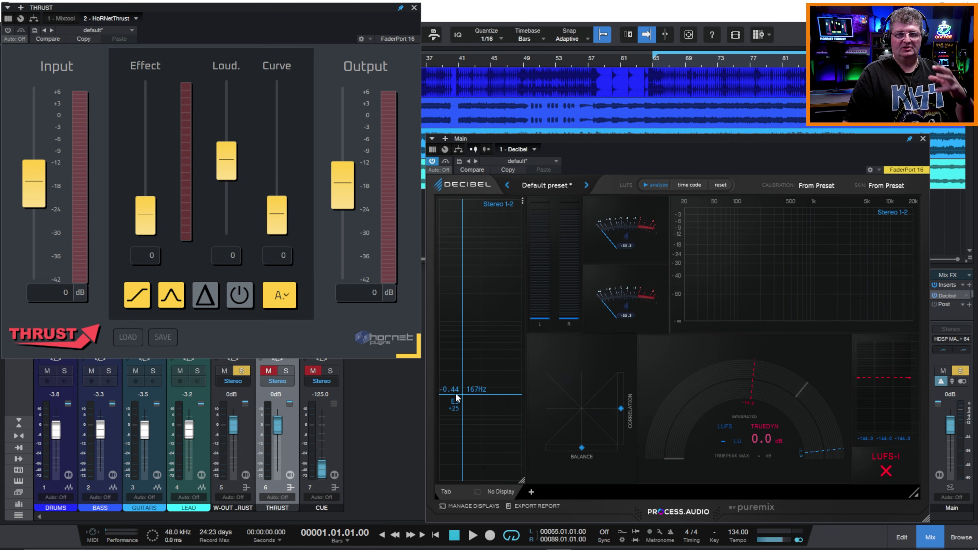
pyautogui.click(469, 535)
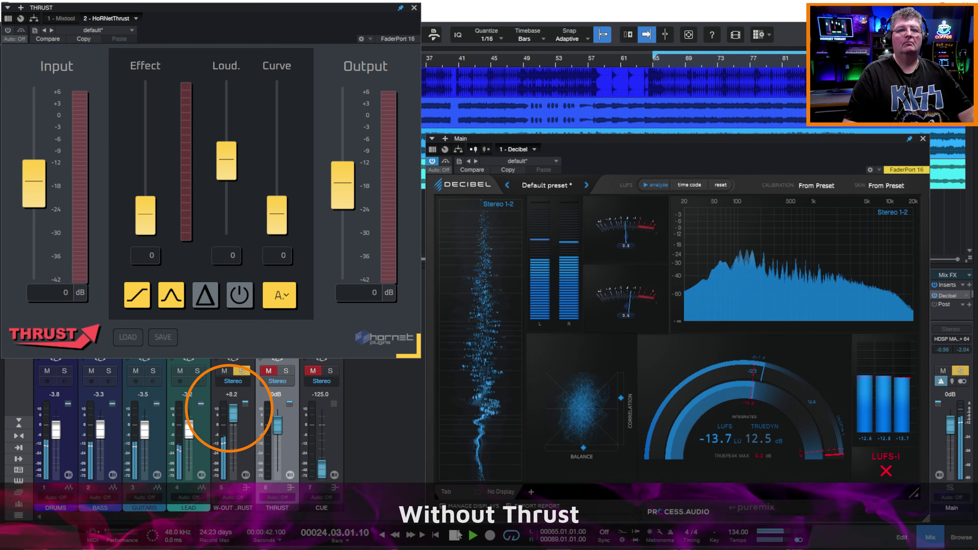
pyautogui.click(456, 534)
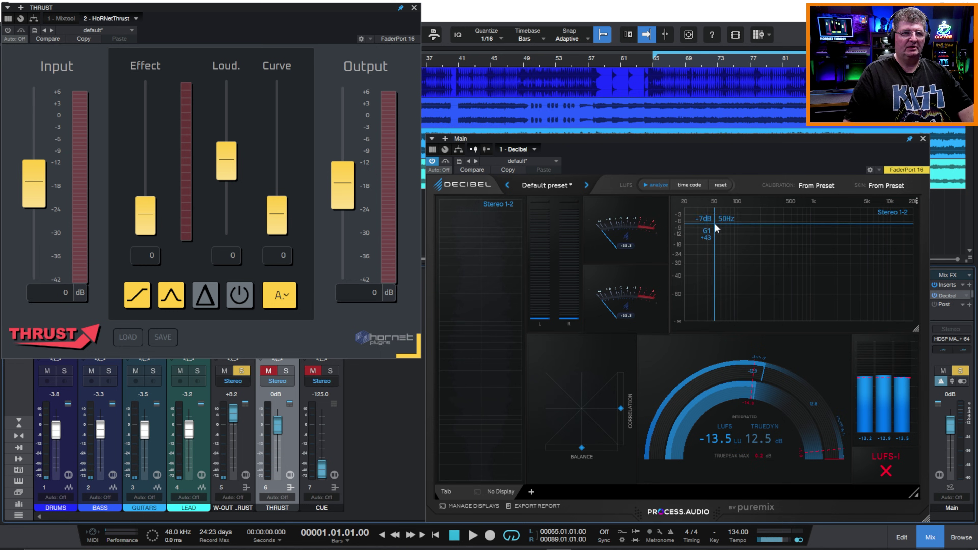
# Step: Take a fresh loudness measurement of the W-OUT THRUST bus during playback and clear Decibel's peak clip indicator after stopping
pyautogui.click(723, 187)
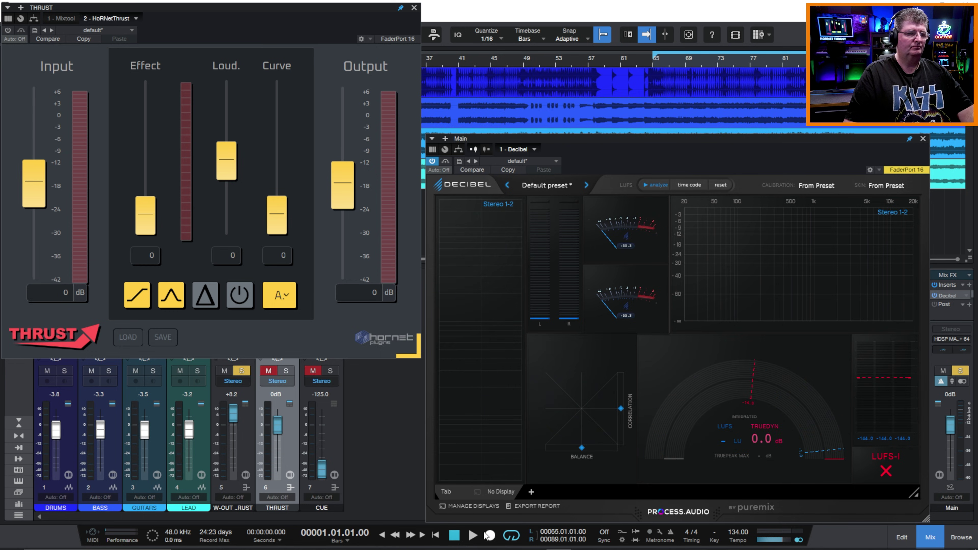
pyautogui.click(473, 536)
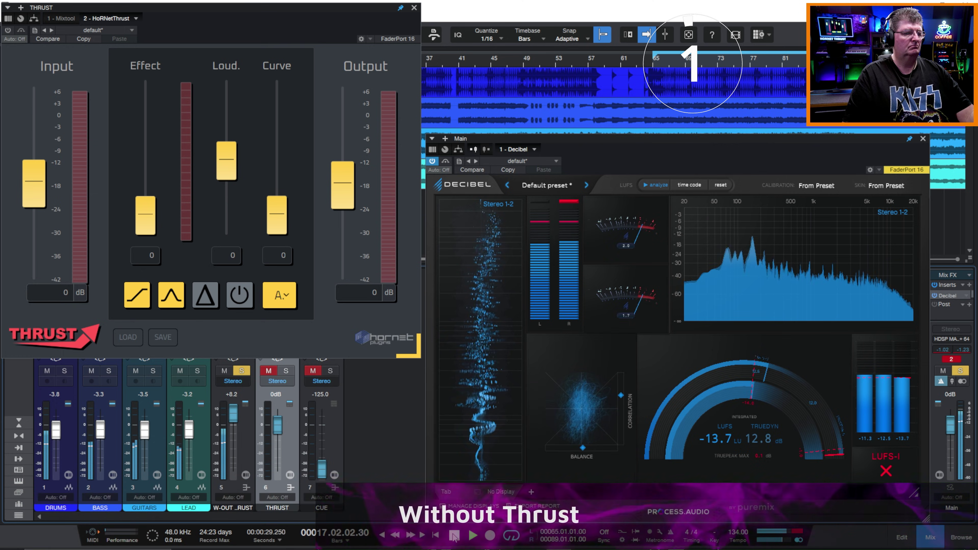
pyautogui.click(454, 536)
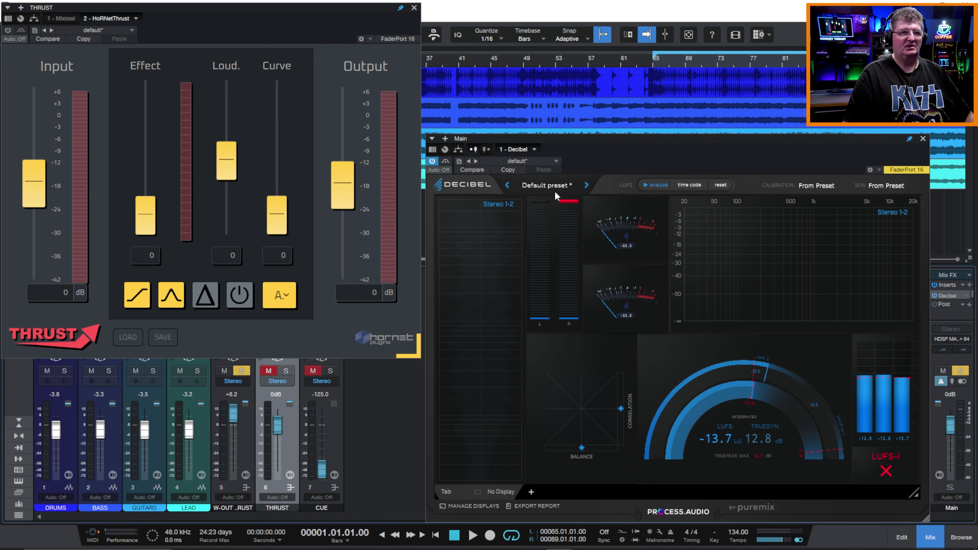
pyautogui.click(570, 201)
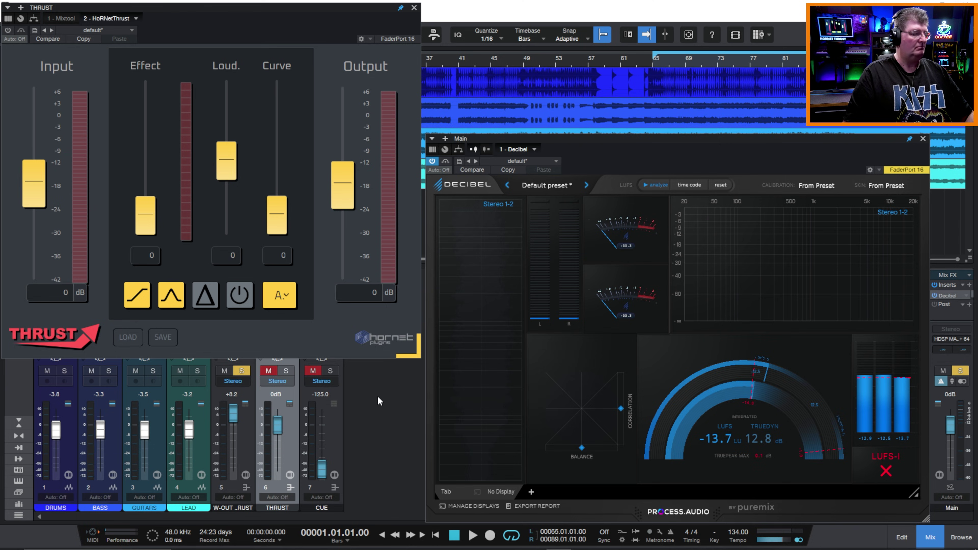
# Step: Solo the THRUST bus and activate its HoRNetThrust insert
pyautogui.click(287, 371)
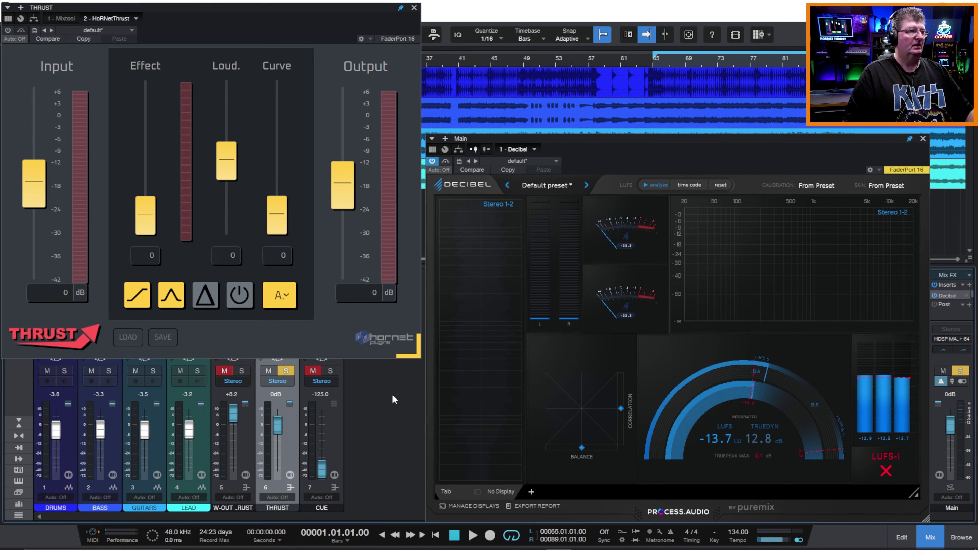
pyautogui.click(8, 31)
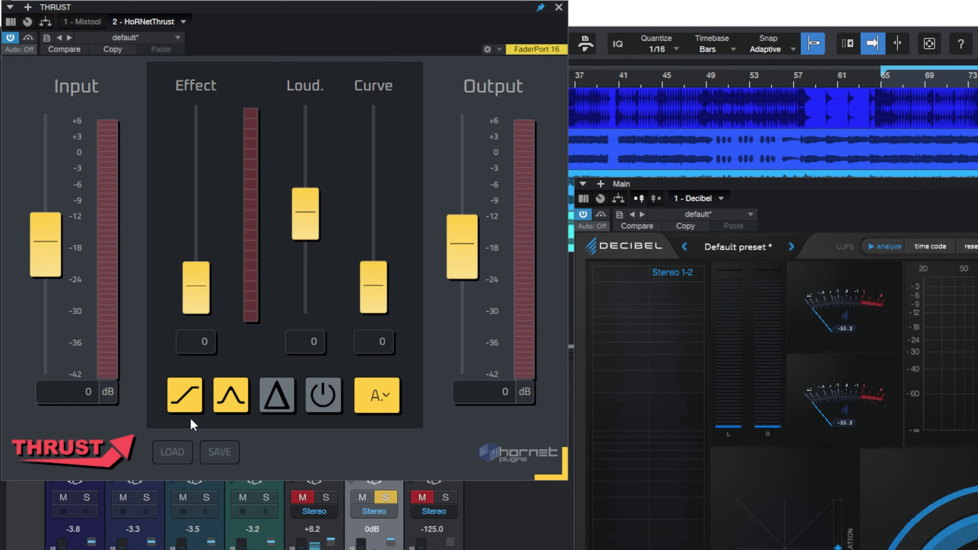
# Step: Switch Thrust's Clip 0dB and Multi Band options off and back on, and Delta on and back off
pyautogui.click(188, 405)
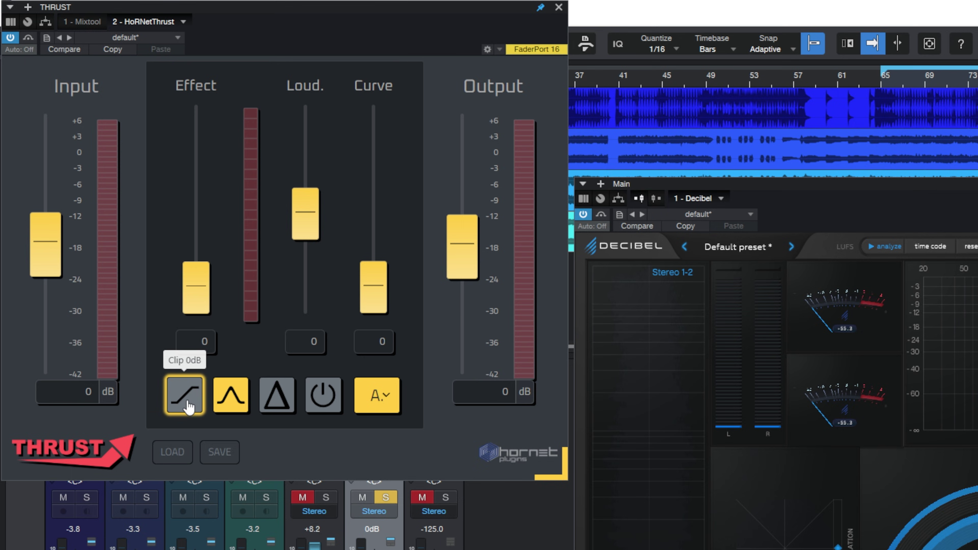
pyautogui.click(189, 406)
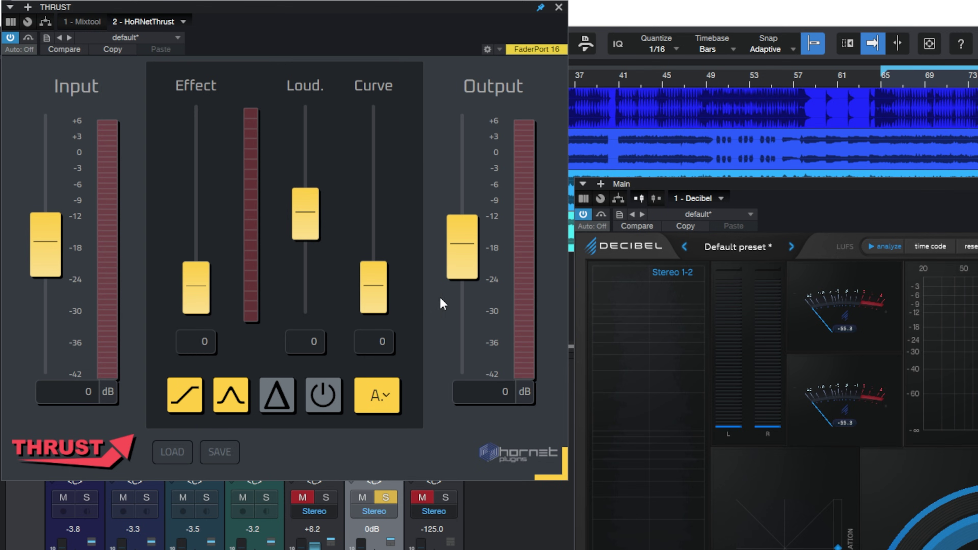
pyautogui.click(234, 405)
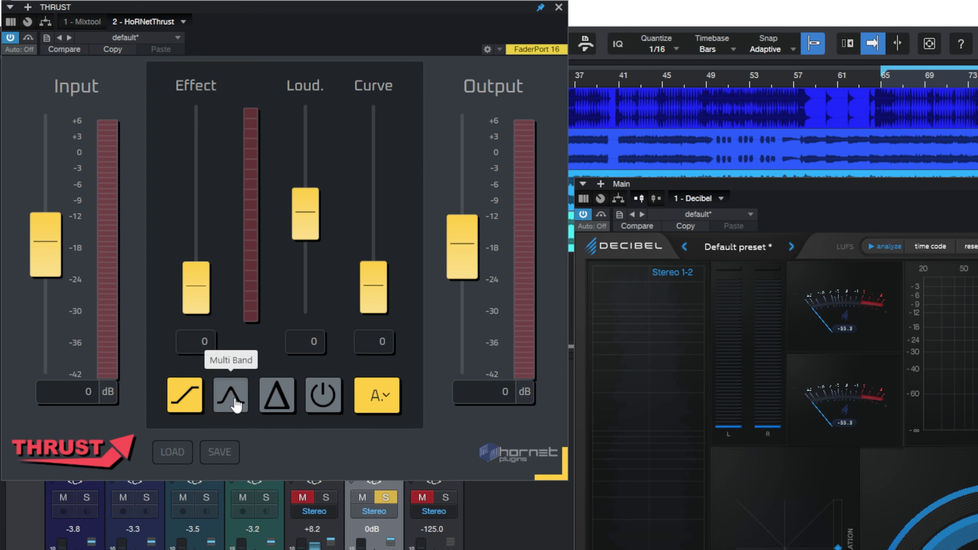
pyautogui.click(237, 405)
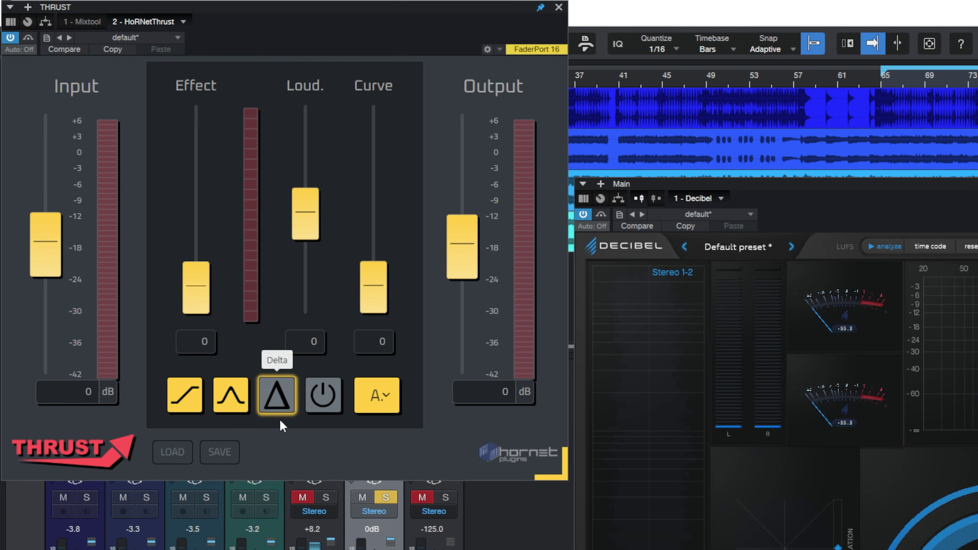
pyautogui.click(284, 404)
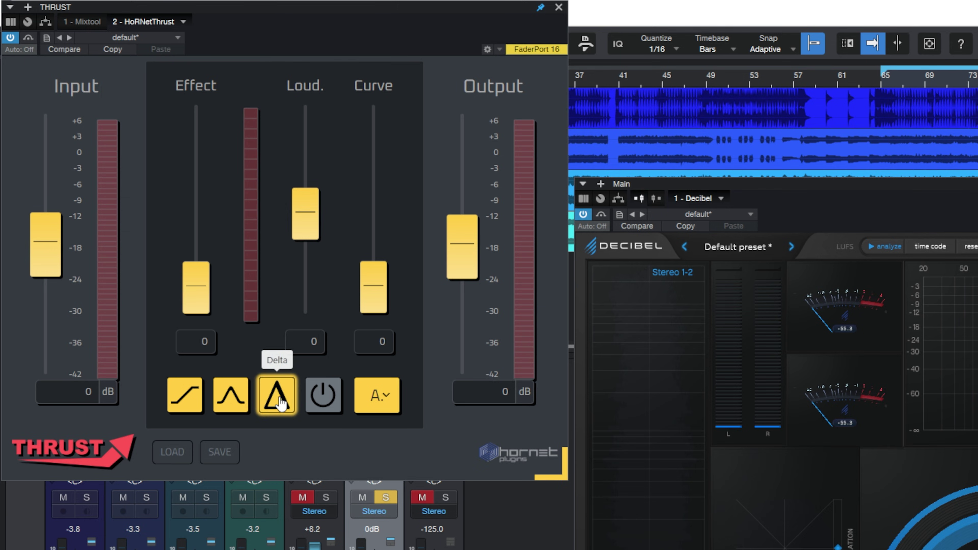
pyautogui.click(282, 404)
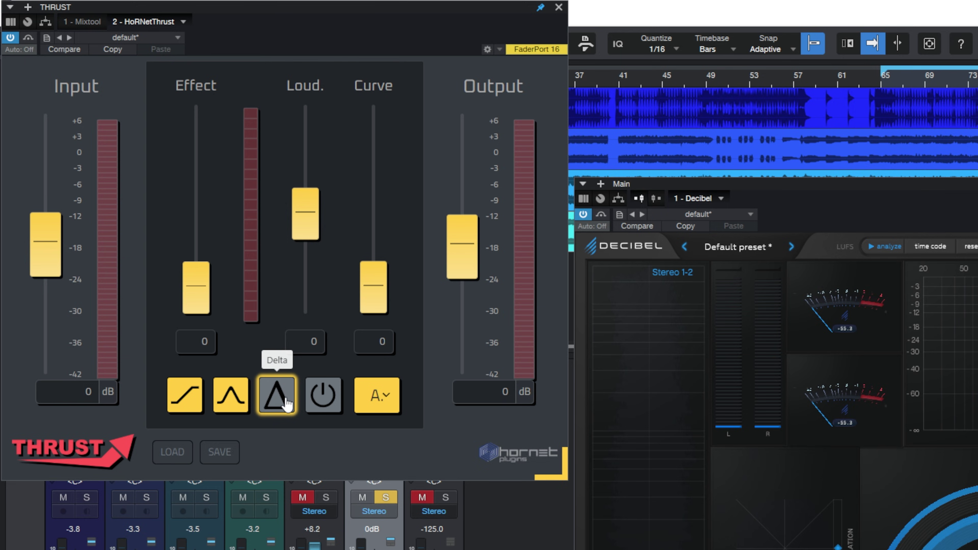
# Step: Turn on Thrust's own power switch, keep oversampling at A. after viewing its options, and reset Decibel's loudness measurement
pyautogui.click(329, 397)
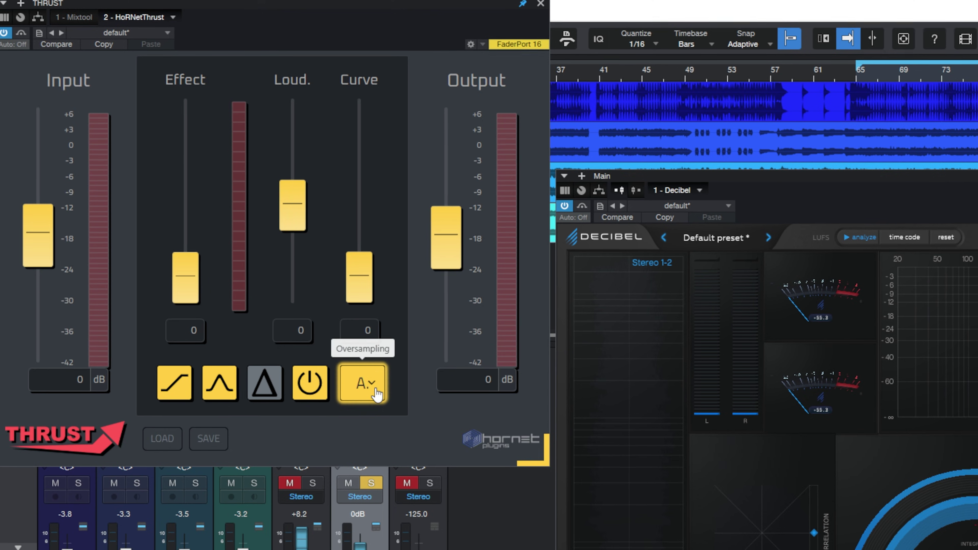
pyautogui.click(381, 386)
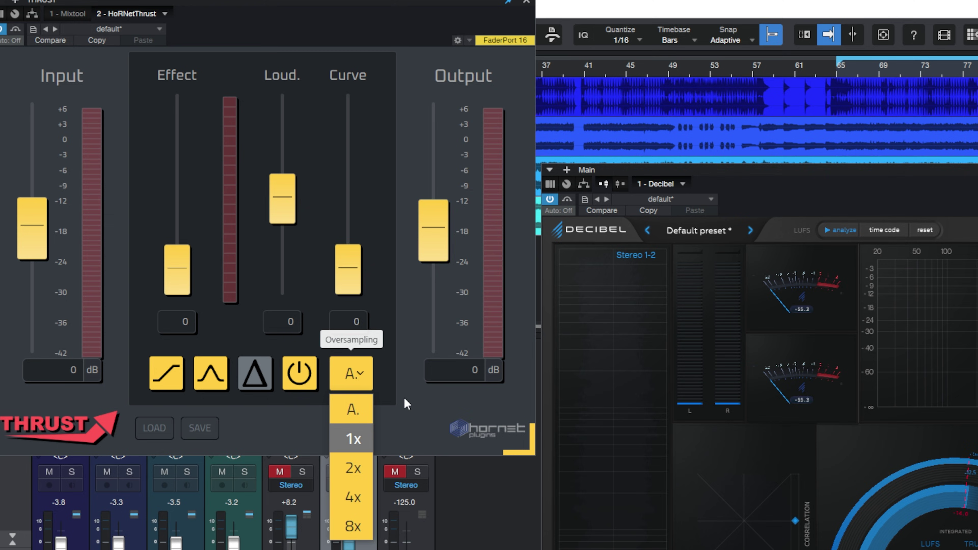
pyautogui.click(360, 374)
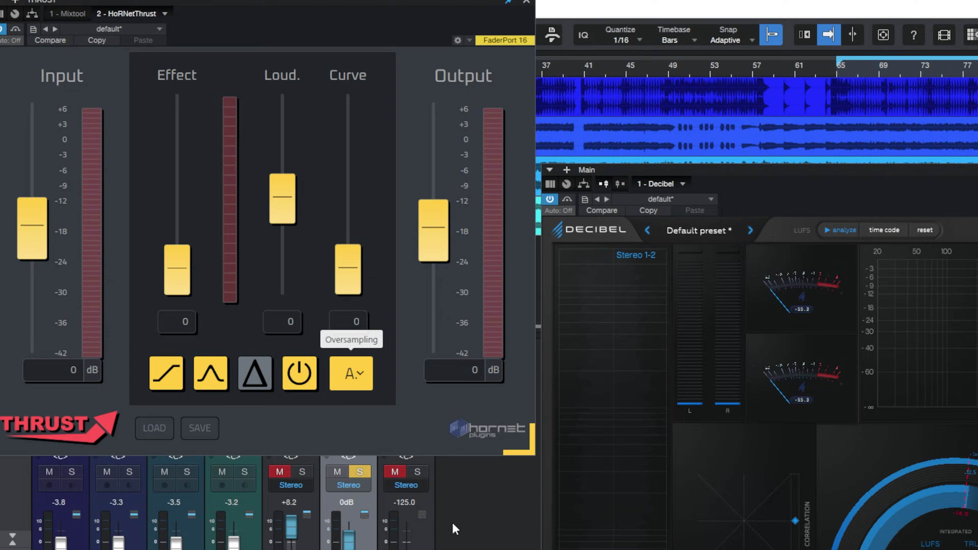
pyautogui.click(926, 232)
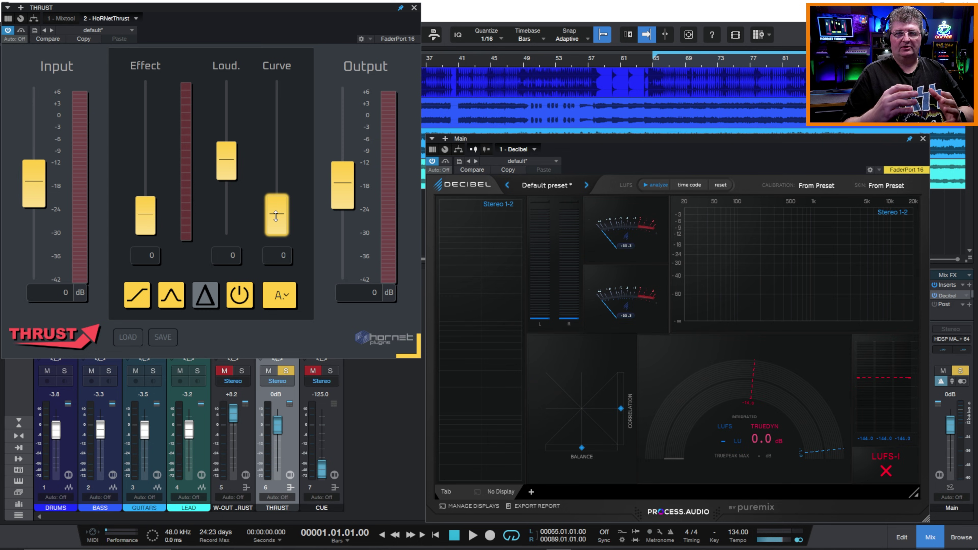
# Step: Try Thrust's Curve at 73 and Loud. at 60, and return Loud. to 0
pyautogui.moveTo(275, 216); pyautogui.dragTo(276, 103)
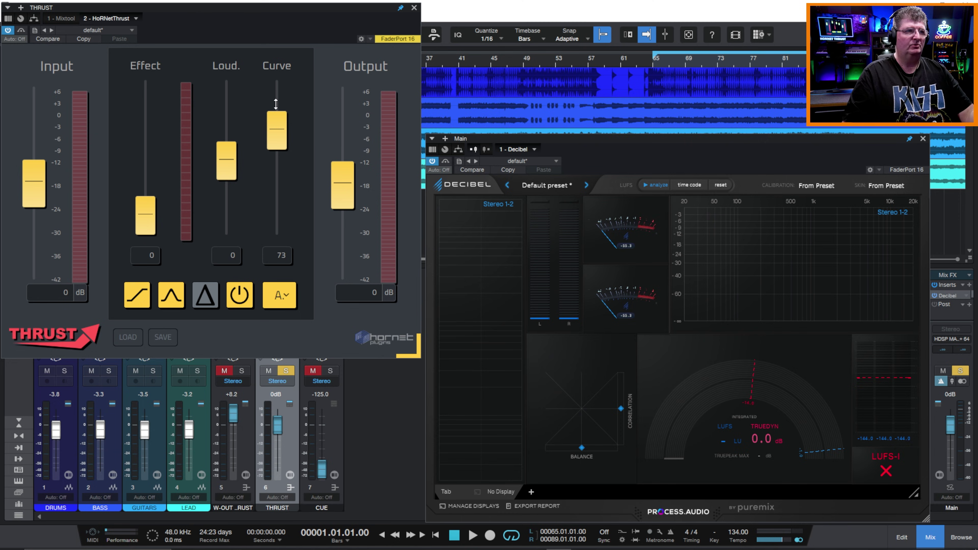
pyautogui.moveTo(236, 164); pyautogui.dragTo(231, 118)
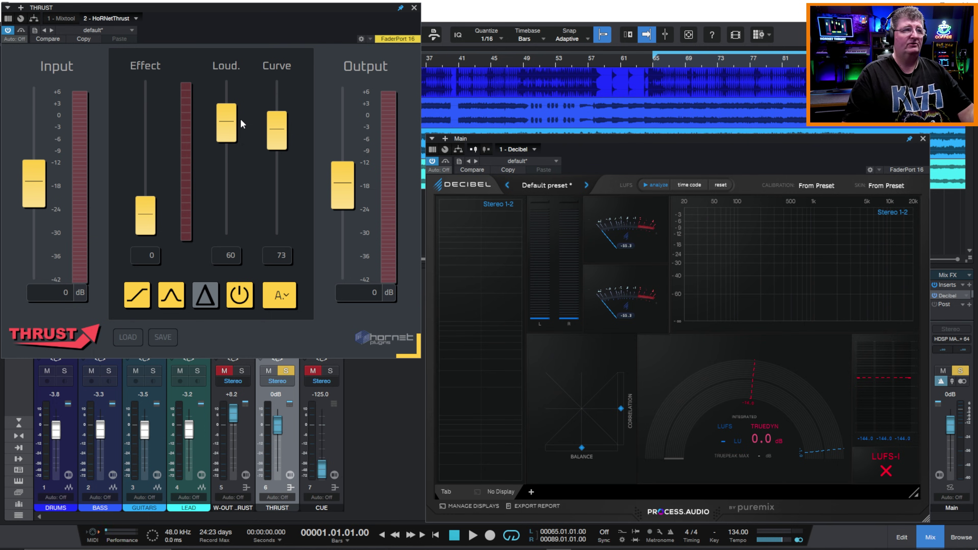
pyautogui.moveTo(236, 122); pyautogui.dragTo(235, 167)
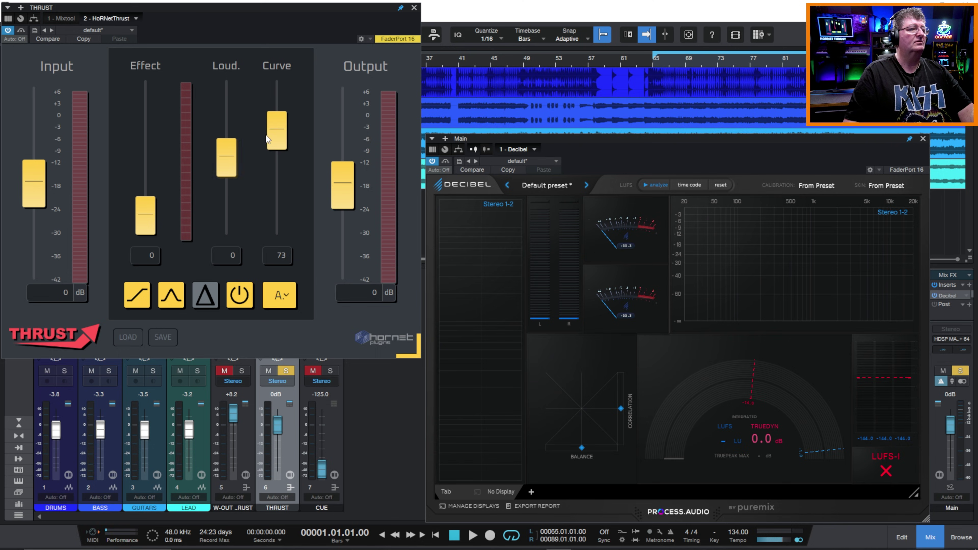
# Step: Lower Thrust's Curve to 1 and start playing the song through the soloed THRUST bus
pyautogui.moveTo(276, 130); pyautogui.dragTo(277, 214)
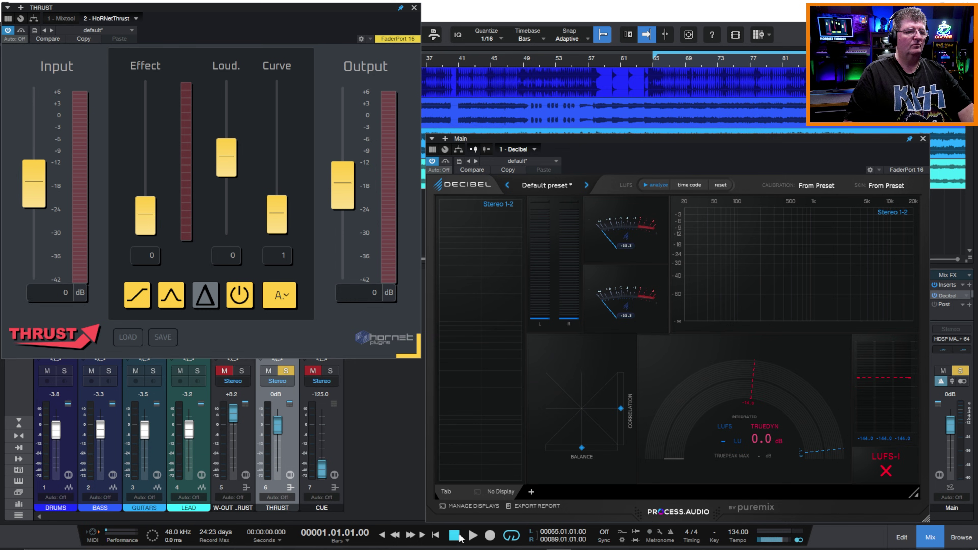
pyautogui.click(472, 536)
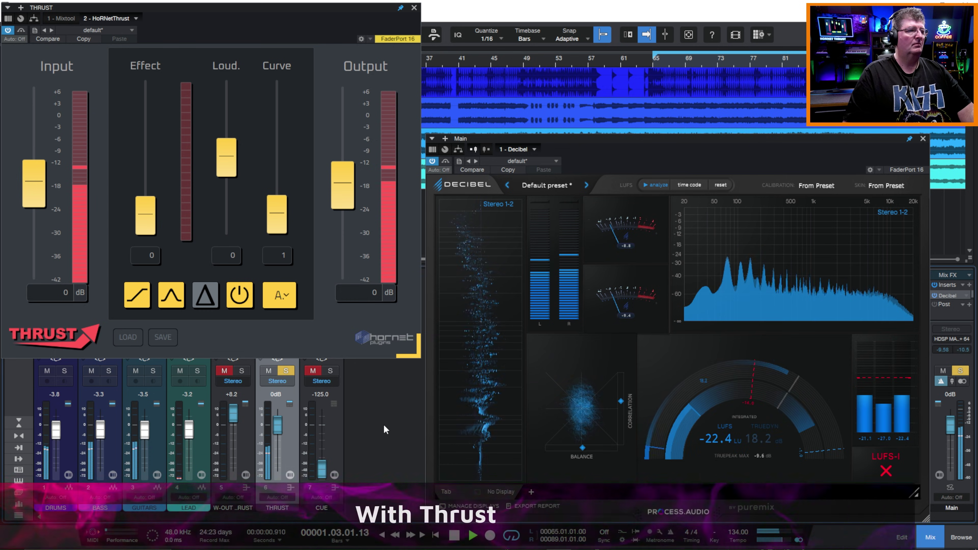
# Step: Raise Thrust's Effect and Curve to 100 and its Input to 7 dB while the song plays
pyautogui.moveTo(145, 214); pyautogui.dragTo(134, 62)
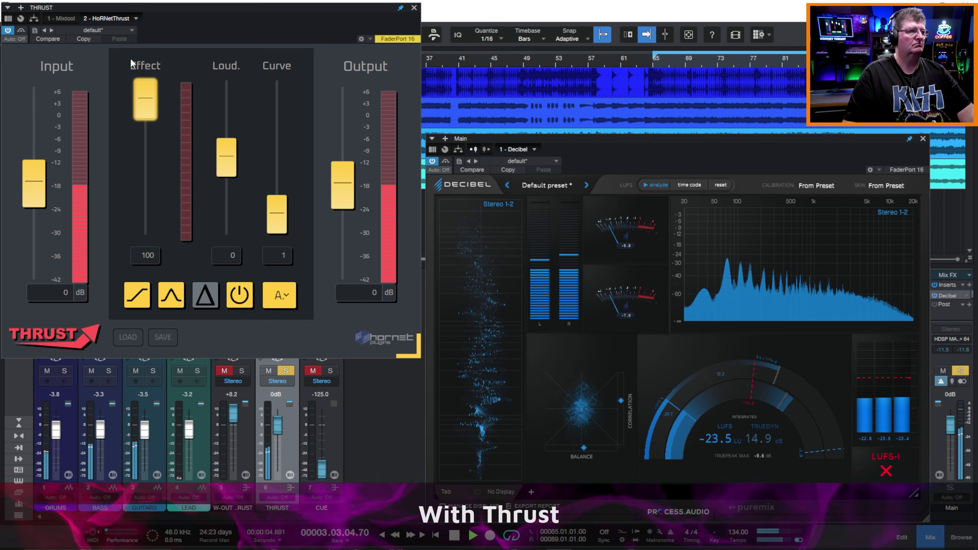
pyautogui.moveTo(268, 210); pyautogui.dragTo(257, 63)
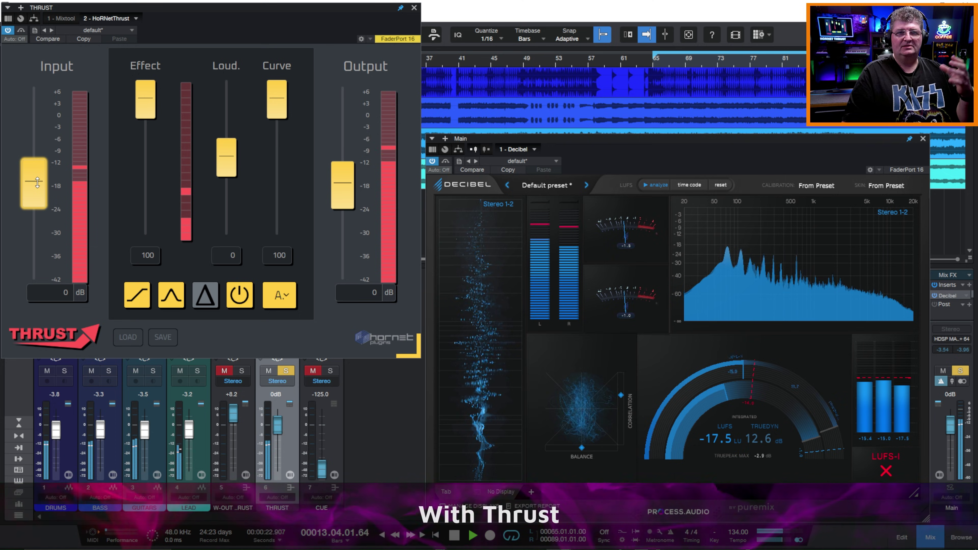
pyautogui.moveTo(29, 187); pyautogui.dragTo(35, 153)
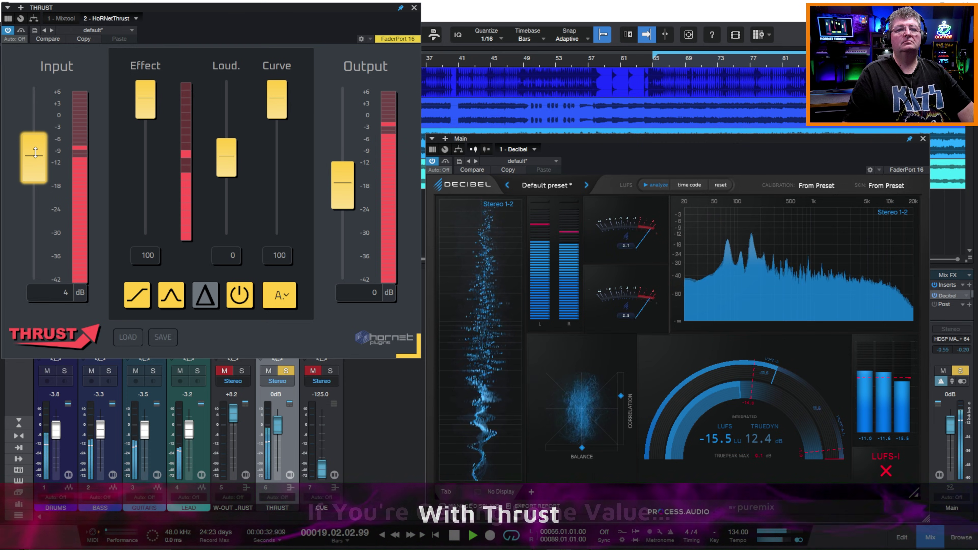
pyautogui.moveTo(36, 152); pyautogui.dragTo(45, 132)
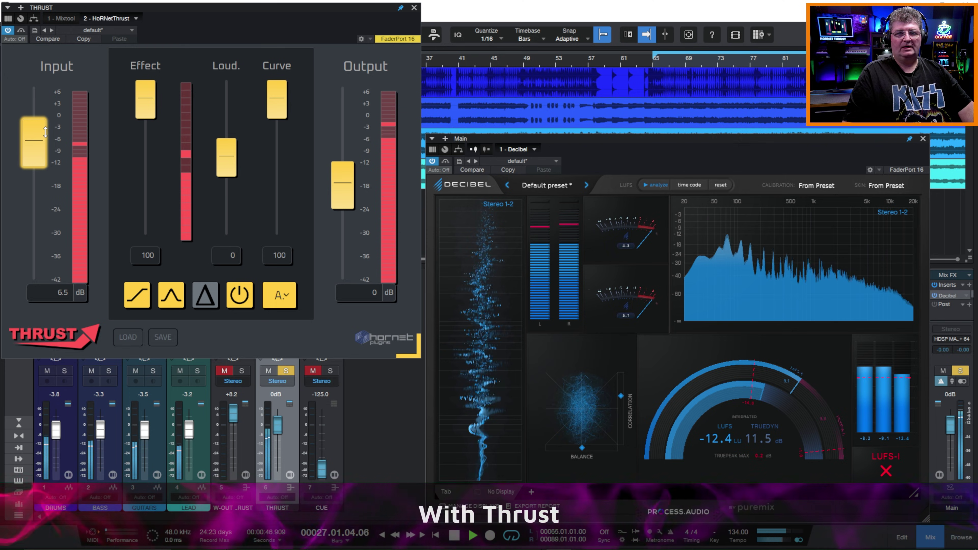
pyautogui.scroll(1, 46, 132)
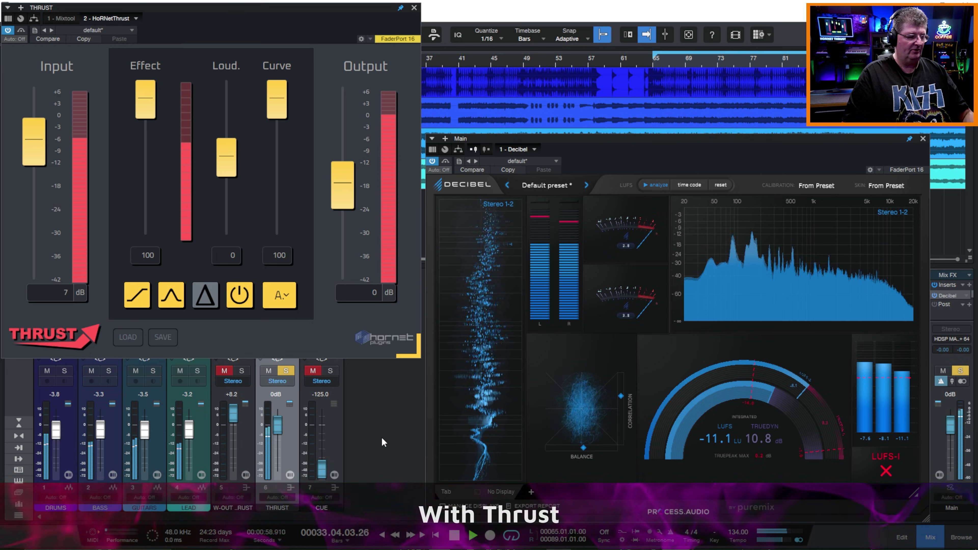
# Step: Compare the mix by alternating solo between the without-Thrust bus and the THRUST bus, and stop playback
pyautogui.click(241, 371)
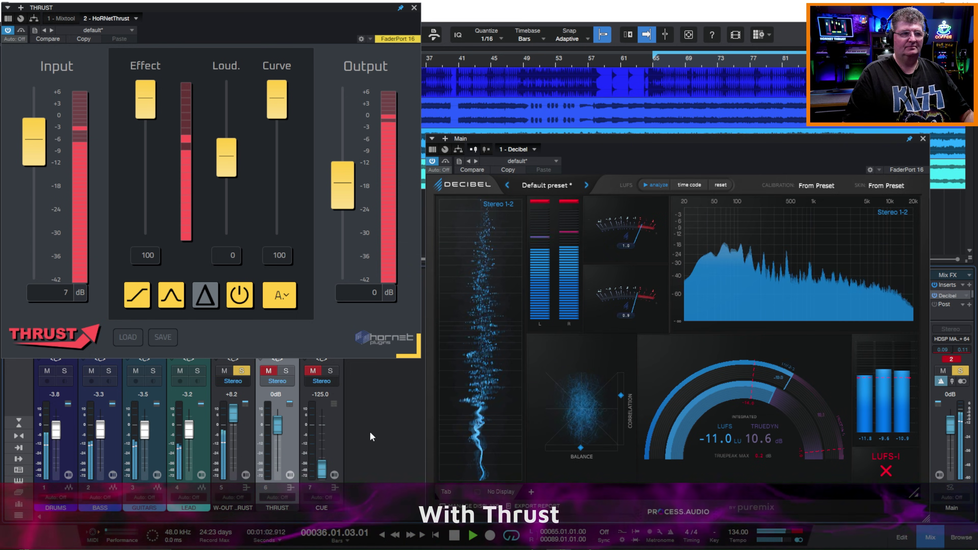
pyautogui.click(286, 371)
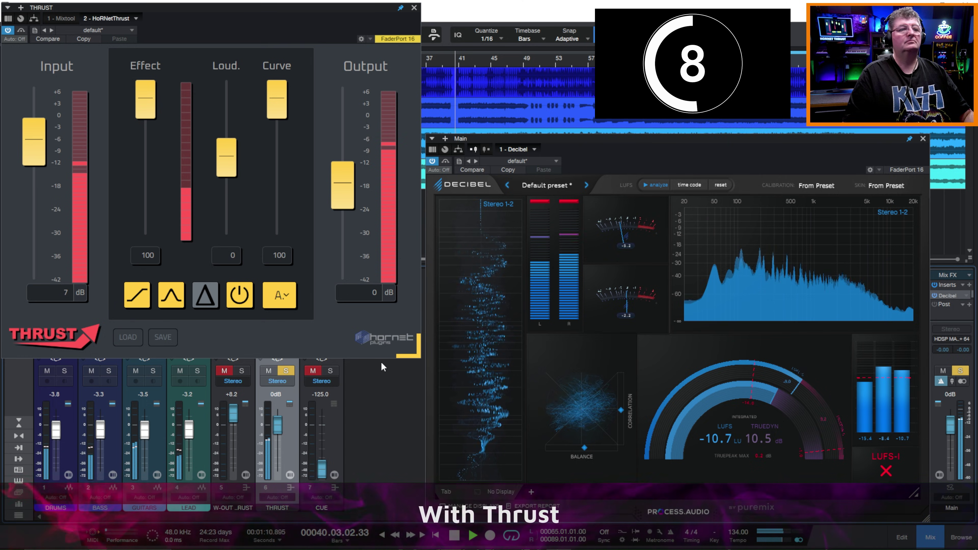
pyautogui.click(242, 370)
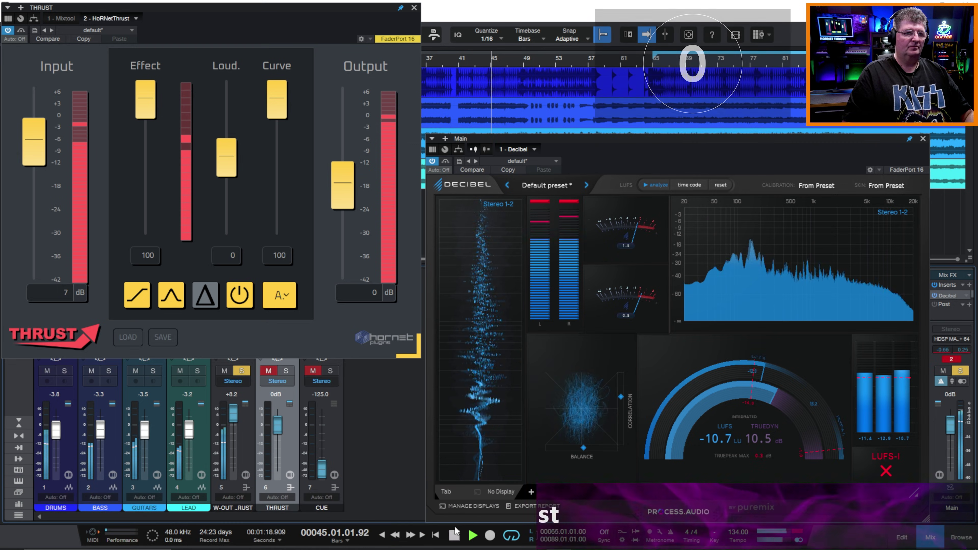
pyautogui.press('space')
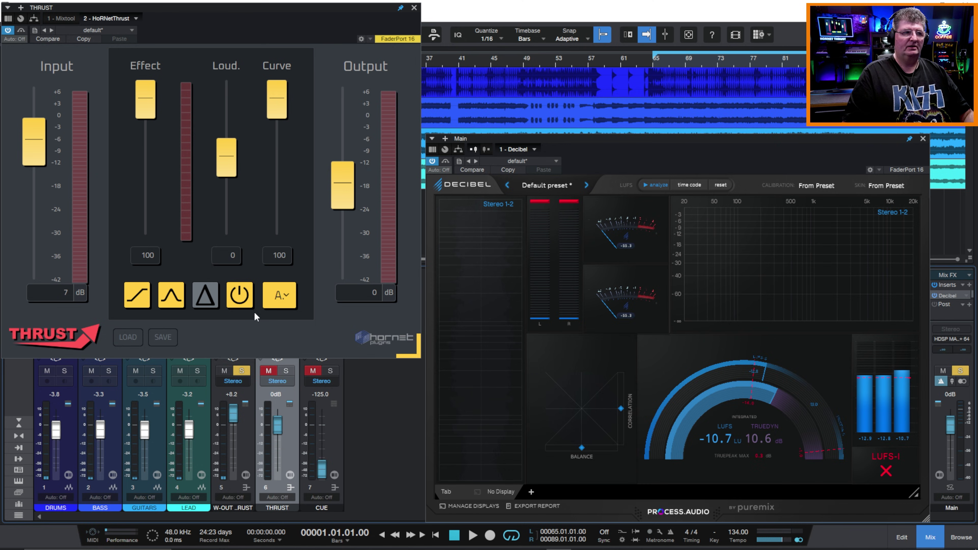
# Step: Clear Decibel's peak clip indicators, reset its loudness measurement, and solo the THRUST bus
pyautogui.click(570, 202)
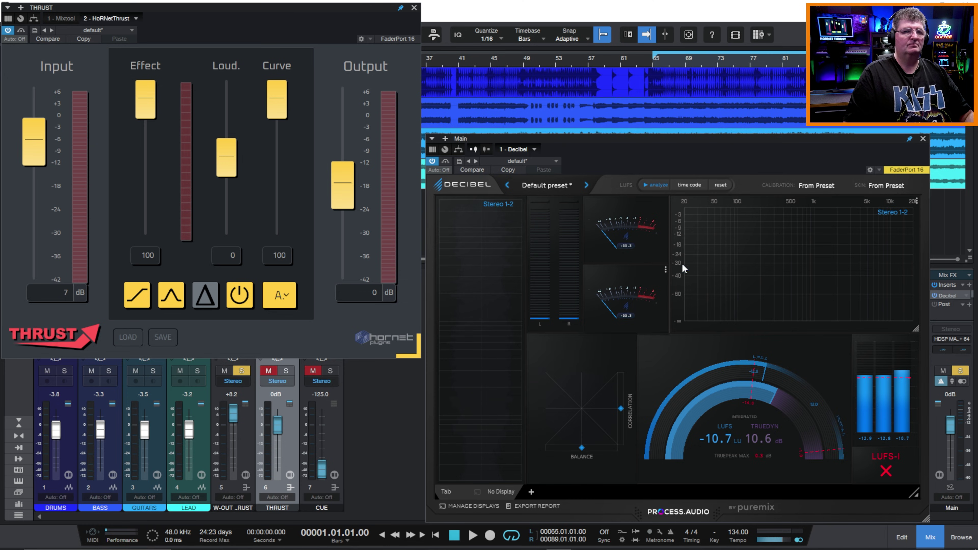
pyautogui.click(721, 186)
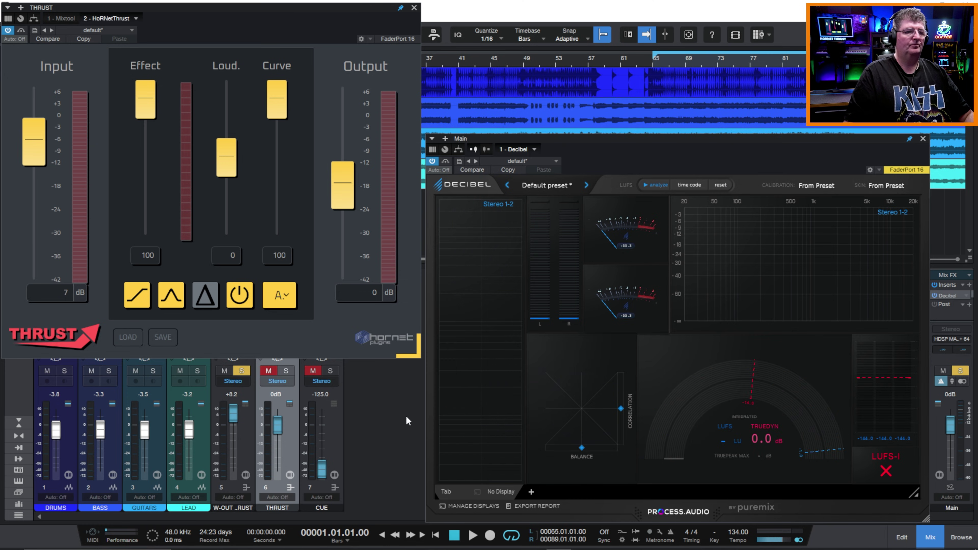
pyautogui.click(286, 371)
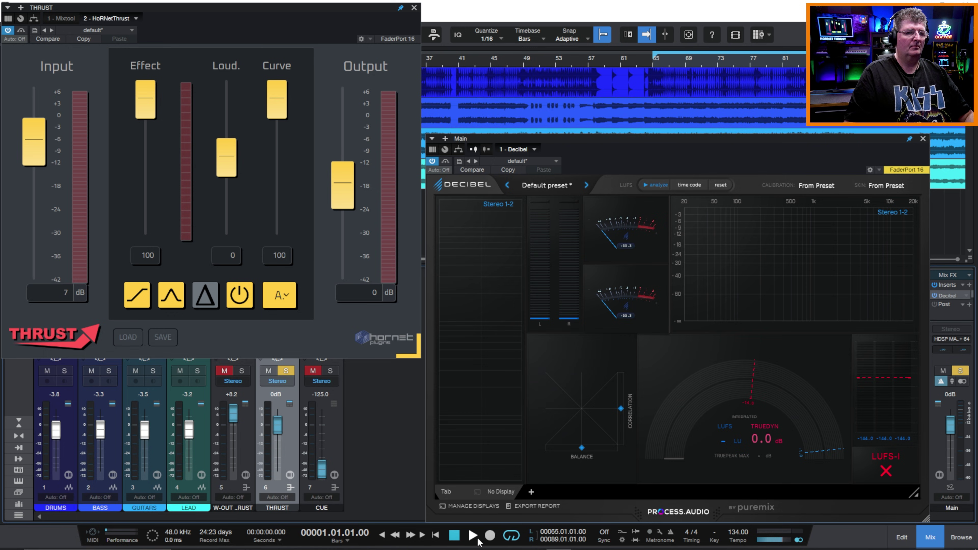
# Step: Play the song and raise Thrust's Loud. to 100 and Input to 12 dB
pyautogui.click(472, 536)
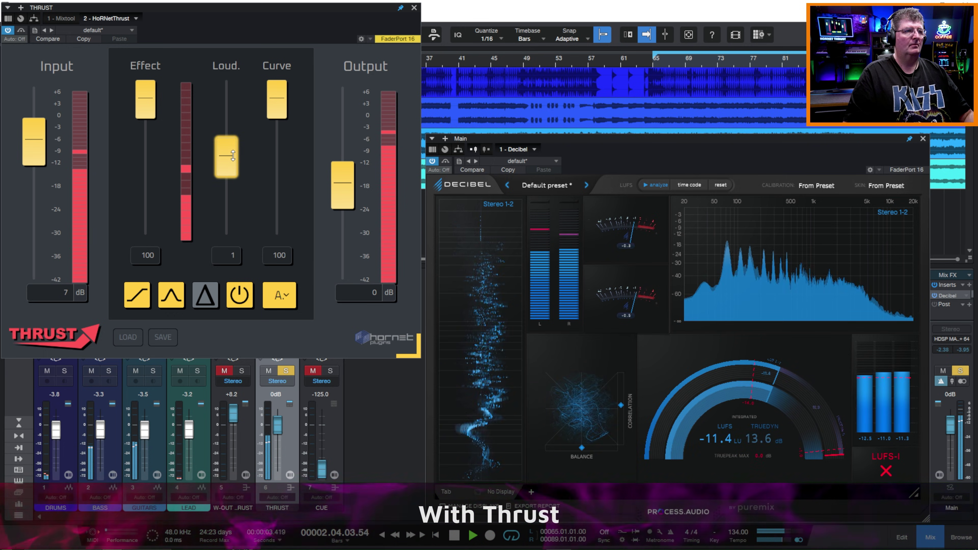
pyautogui.moveTo(236, 161); pyautogui.dragTo(222, 121)
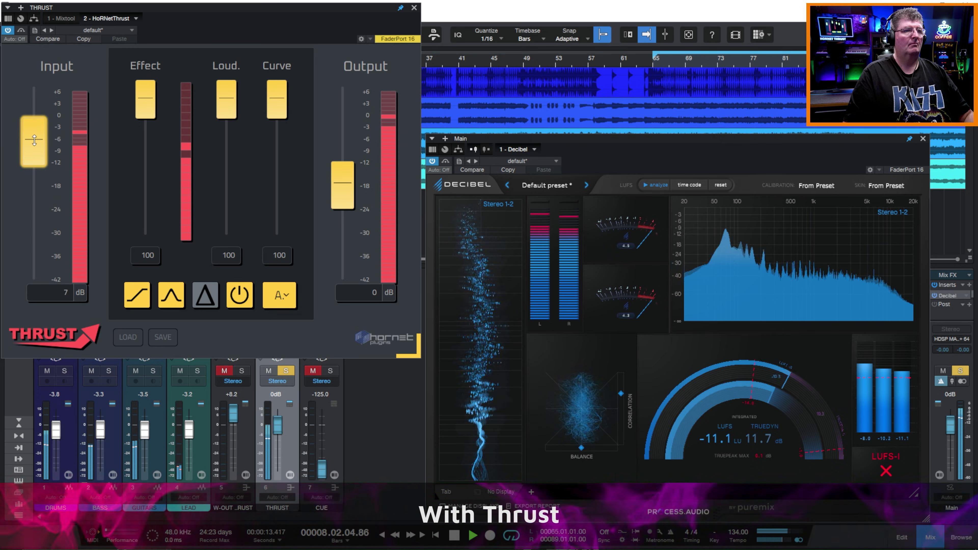
pyautogui.moveTo(34, 140); pyautogui.dragTo(48, 97)
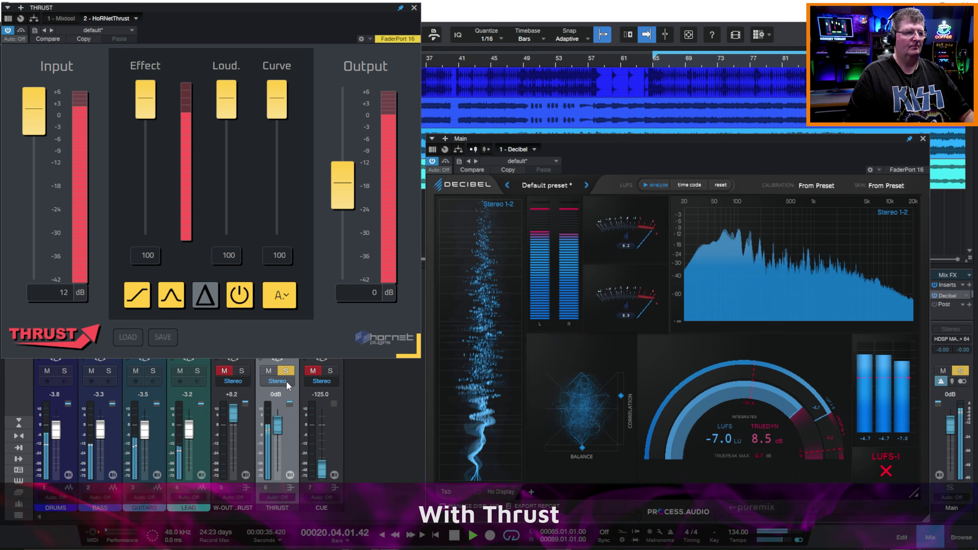
# Step: Listen to the without-Thrust bus soloed, return to the soloed THRUST bus, and stop the song
pyautogui.click(242, 370)
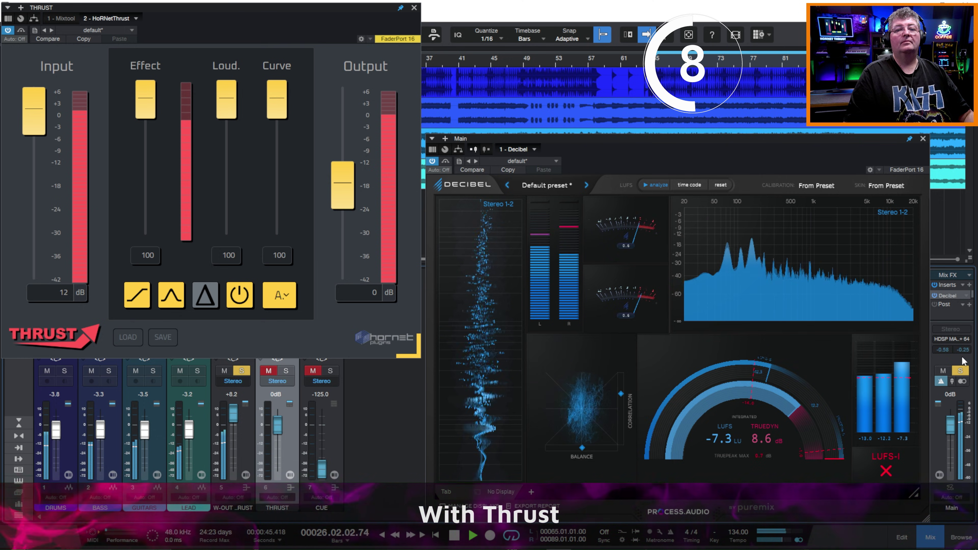
pyautogui.click(287, 371)
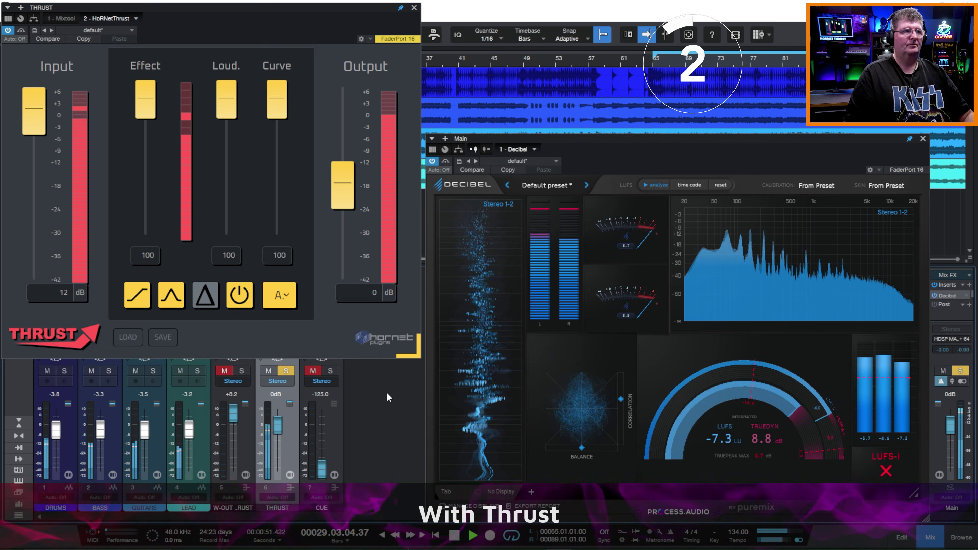
pyautogui.click(454, 536)
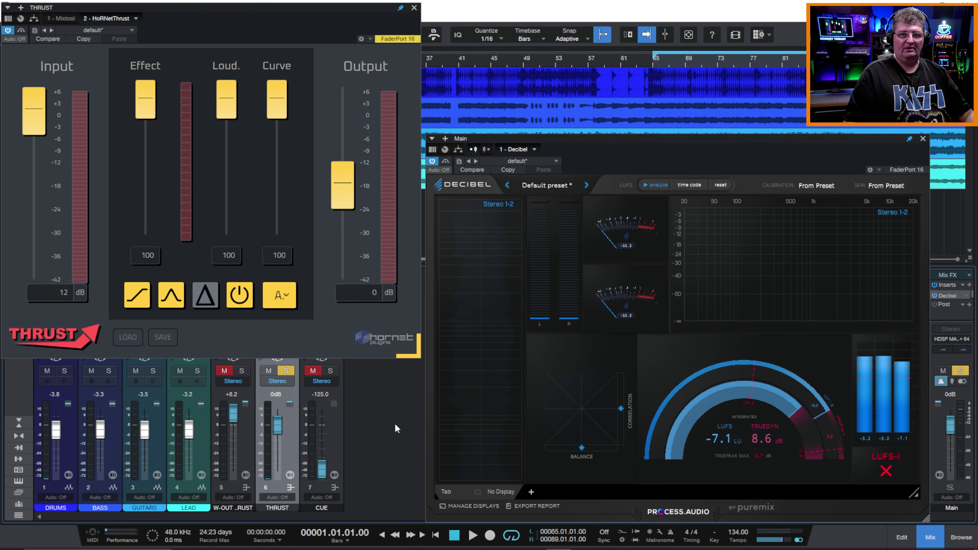
# Step: Restart the song and lower Thrust's Input to 9 dB and Curve to 73
pyautogui.click(473, 536)
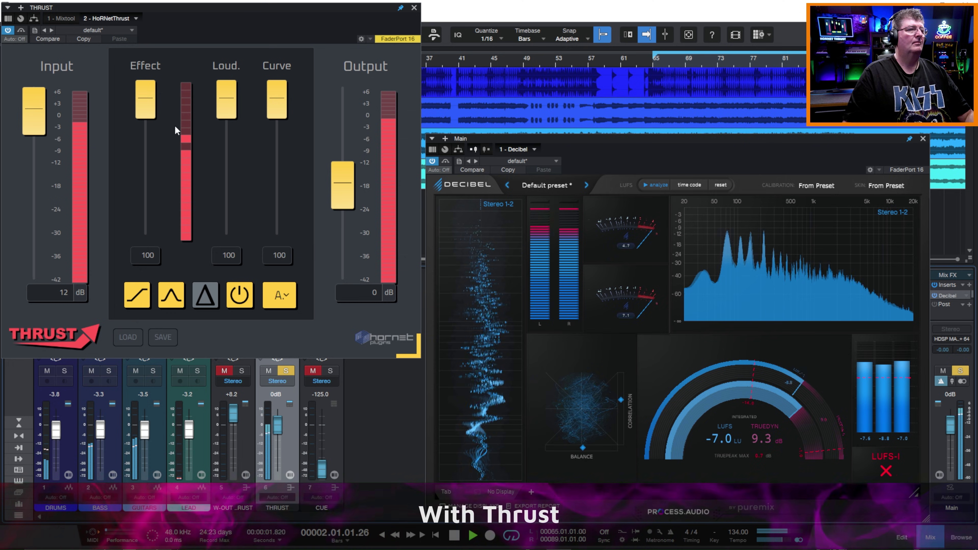
pyautogui.moveTo(40, 111); pyautogui.dragTo(40, 129)
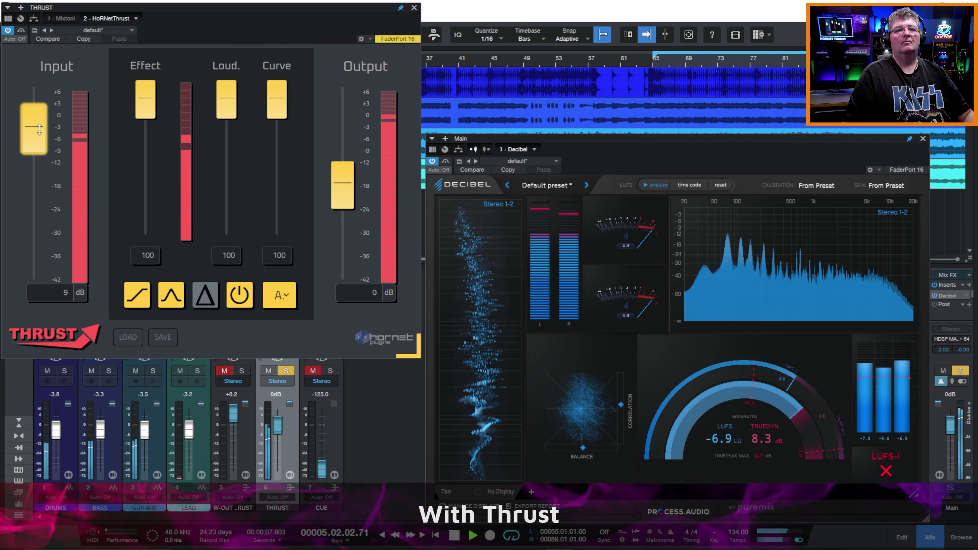
pyautogui.moveTo(268, 101); pyautogui.dragTo(277, 136)
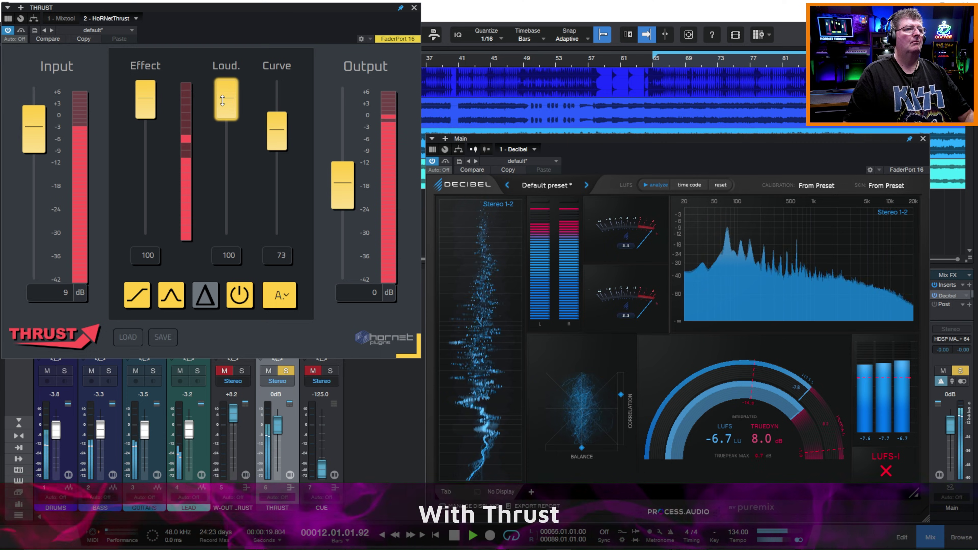
# Step: Try Thrust's Loud. at 85 and Effect at 83, and settle on Loud. 100, Effect 92 and Input 9.5 dB
pyautogui.moveTo(222, 100); pyautogui.dragTo(224, 135)
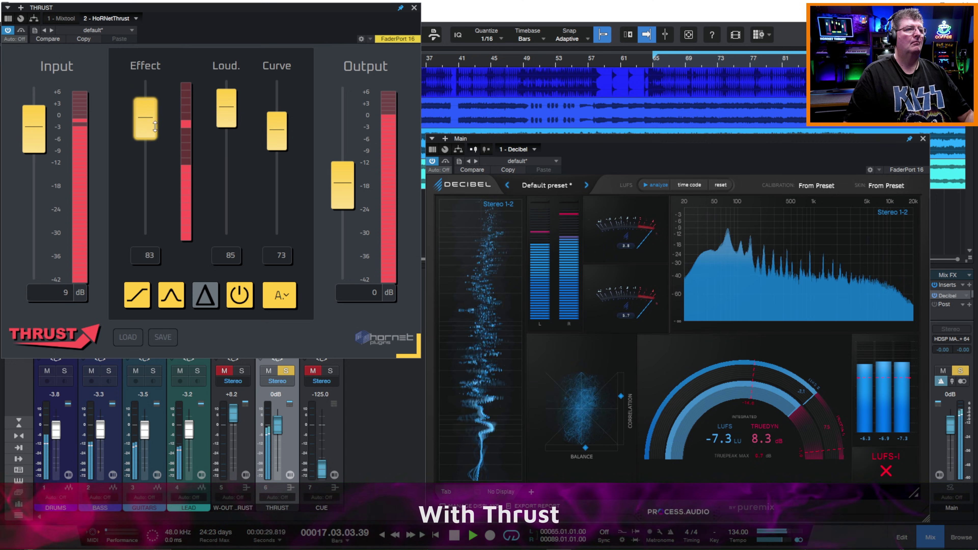
pyautogui.moveTo(155, 126); pyautogui.dragTo(160, 138)
pyautogui.moveTo(37, 136); pyautogui.dragTo(36, 130)
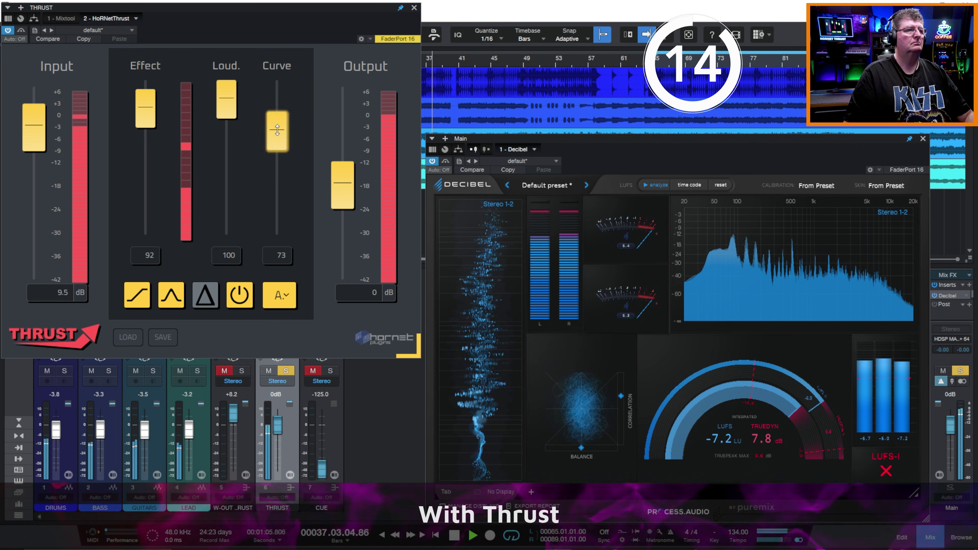
# Step: Set Thrust's Curve to 80, Input to 9 dB and Loud. to 87, and stop playback
pyautogui.moveTo(277, 130)
pyautogui.mouseDown()
pyautogui.moveTo(277, 142)
pyautogui.moveTo(276, 104)
pyautogui.moveTo(279, 118)
pyautogui.mouseUp()
pyautogui.moveTo(32, 121); pyautogui.dragTo(32, 124)
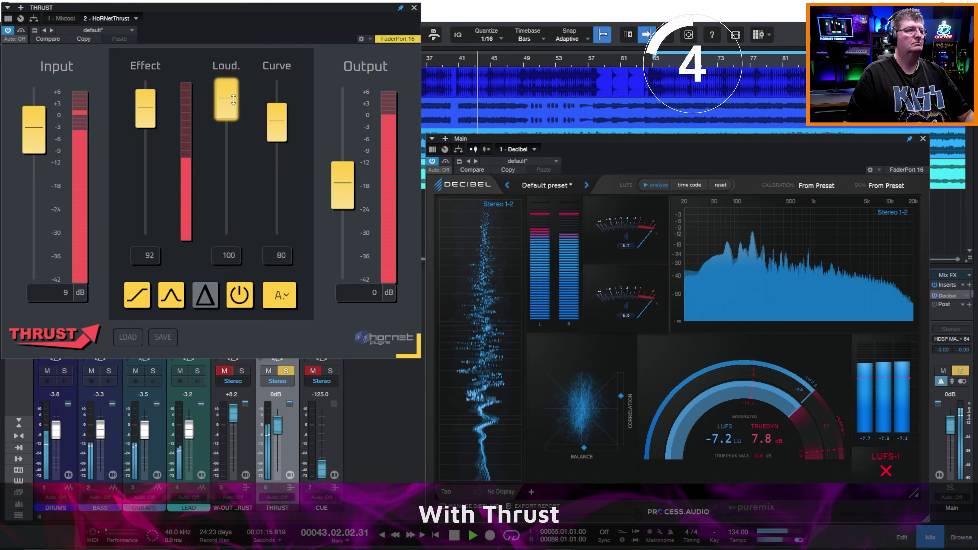
pyautogui.moveTo(233, 99); pyautogui.dragTo(233, 107)
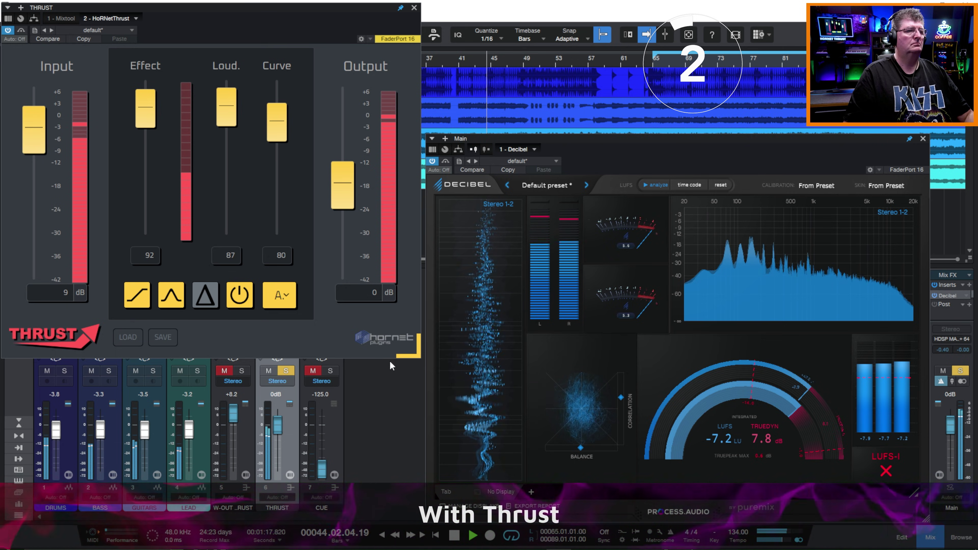
pyautogui.press('space')
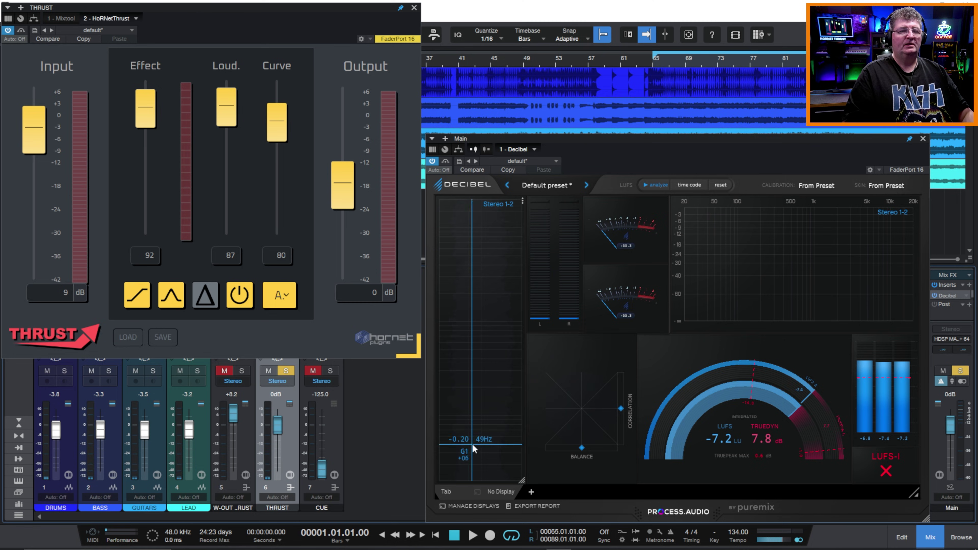
# Step: Reset Decibel's measurement and measure the song's loudness through the soloed THRUST bus, stopping playback at the end
pyautogui.click(722, 186)
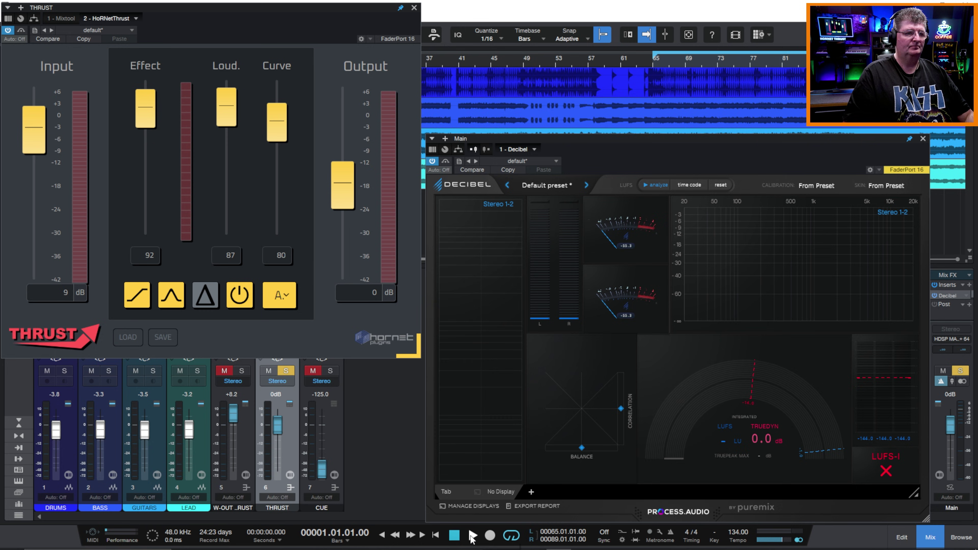
pyautogui.click(472, 536)
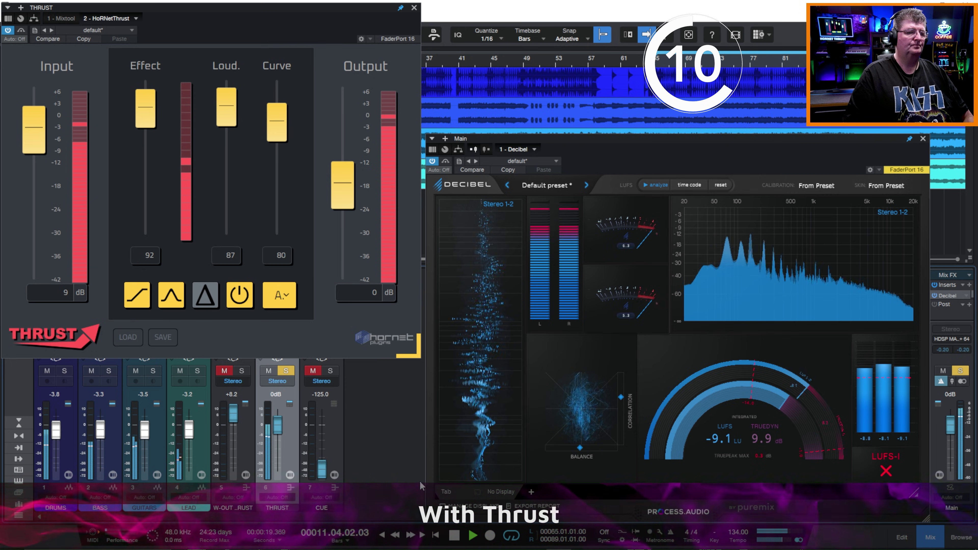
pyautogui.click(455, 536)
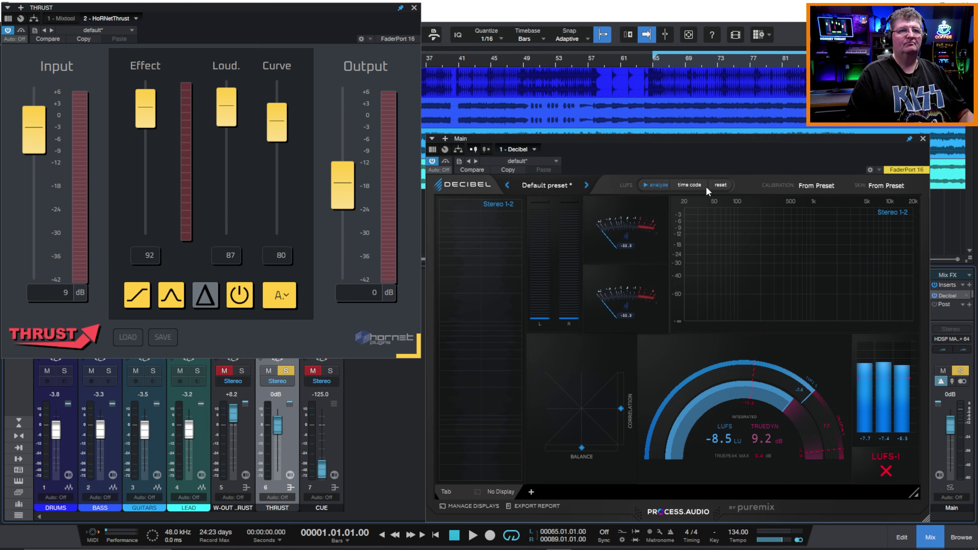
# Step: Reset Decibel's loudness measurement, solo the without-Thrust bus, and start playing the song from the beginning
pyautogui.click(720, 185)
pyautogui.click(721, 187)
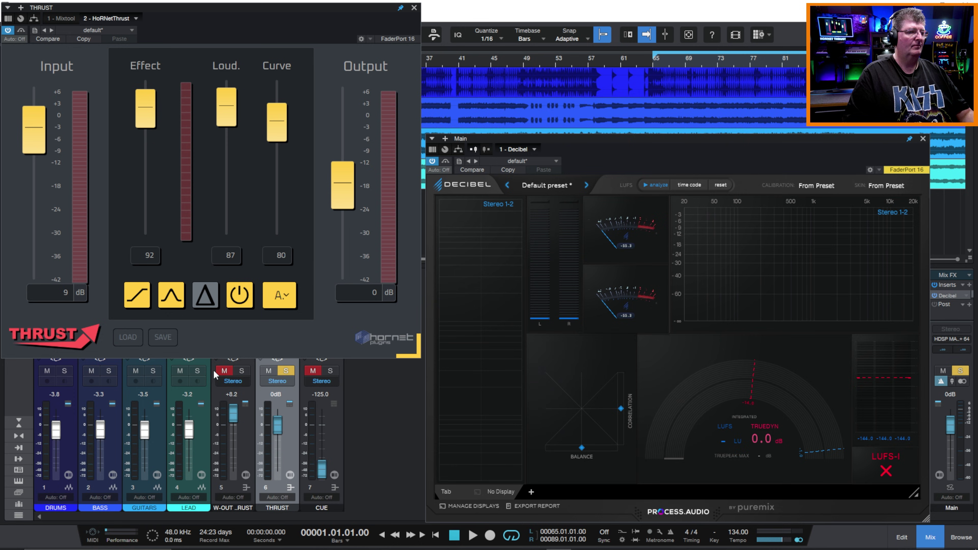
pyautogui.click(222, 371)
pyautogui.click(242, 372)
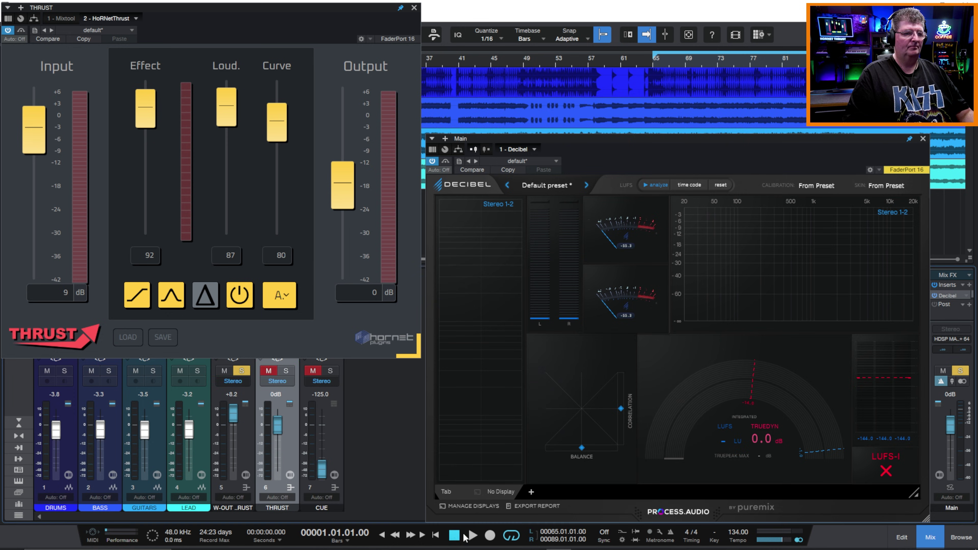
pyautogui.press('space')
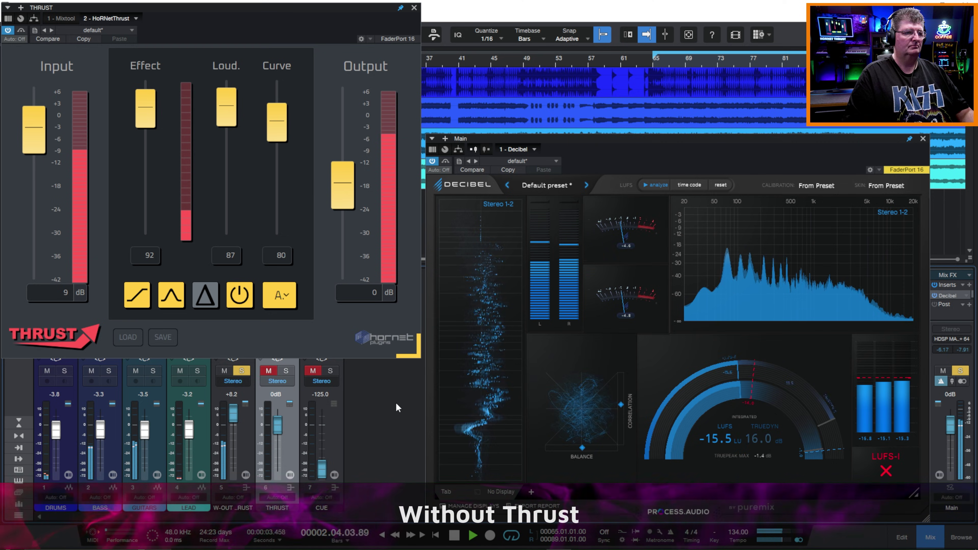
# Step: Switch solo back and forth between the THRUST and without-Thrust buses to compare them, ending on THRUST, and stop the song
pyautogui.click(287, 371)
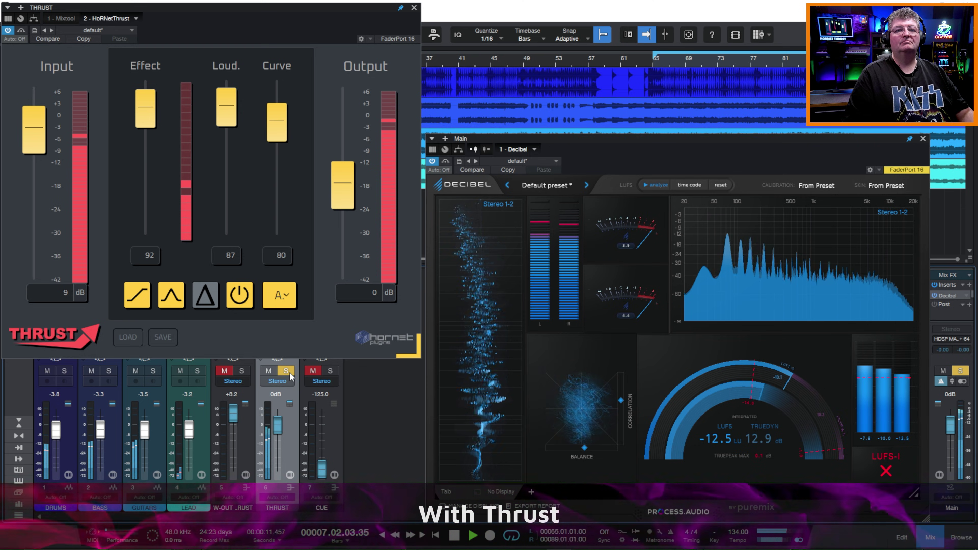
pyautogui.click(246, 372)
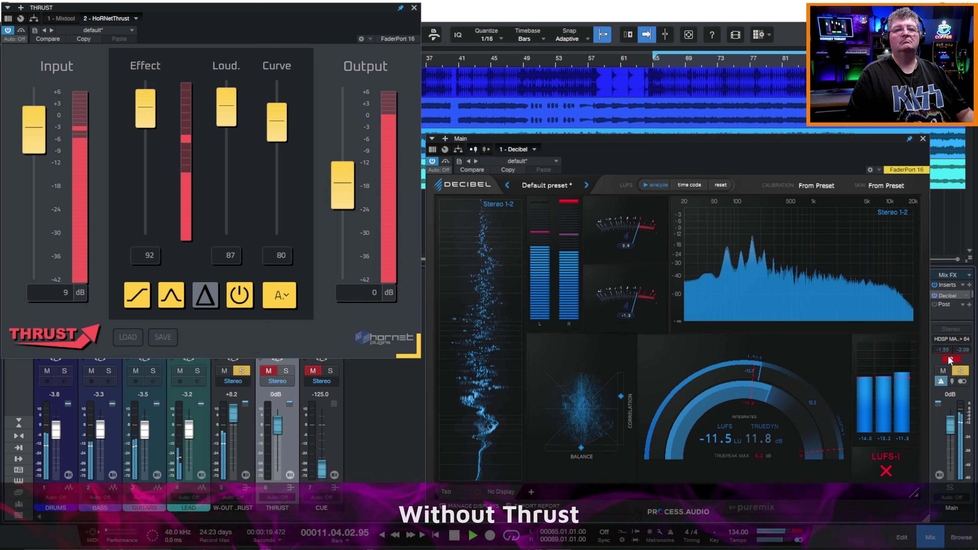
pyautogui.click(287, 370)
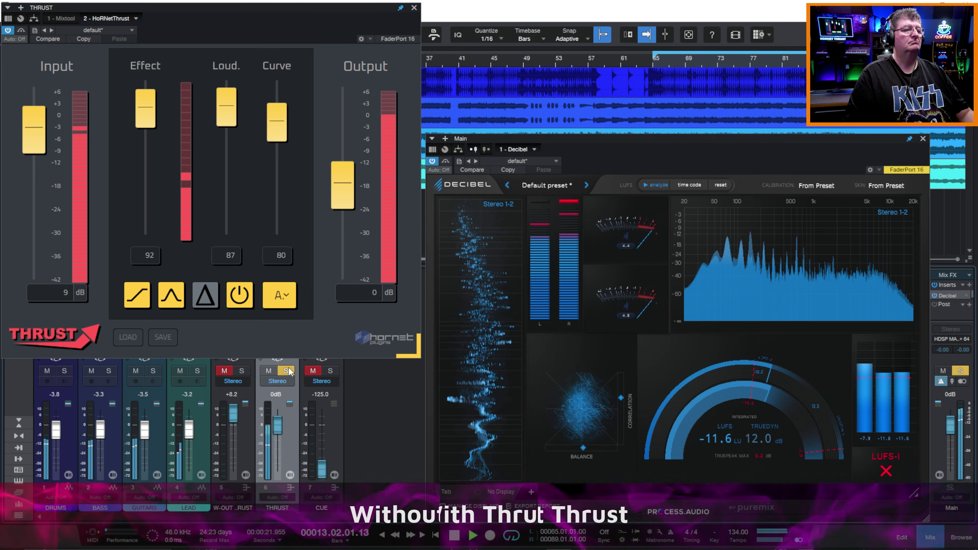
pyautogui.click(242, 371)
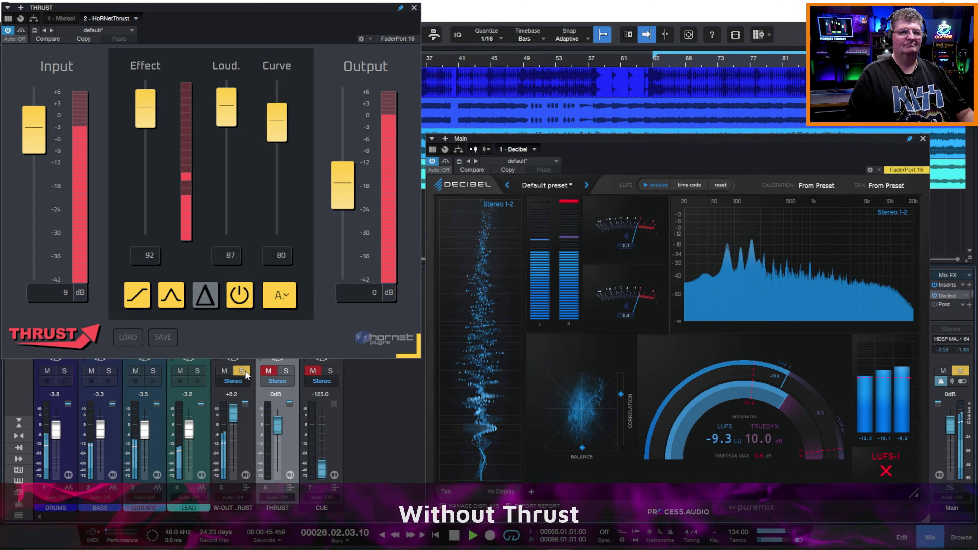
pyautogui.click(286, 371)
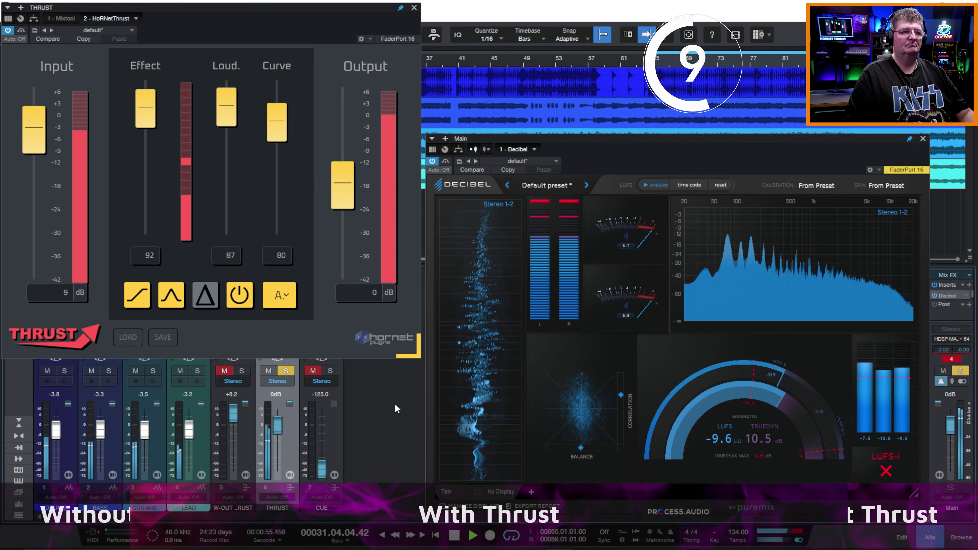
pyautogui.click(455, 536)
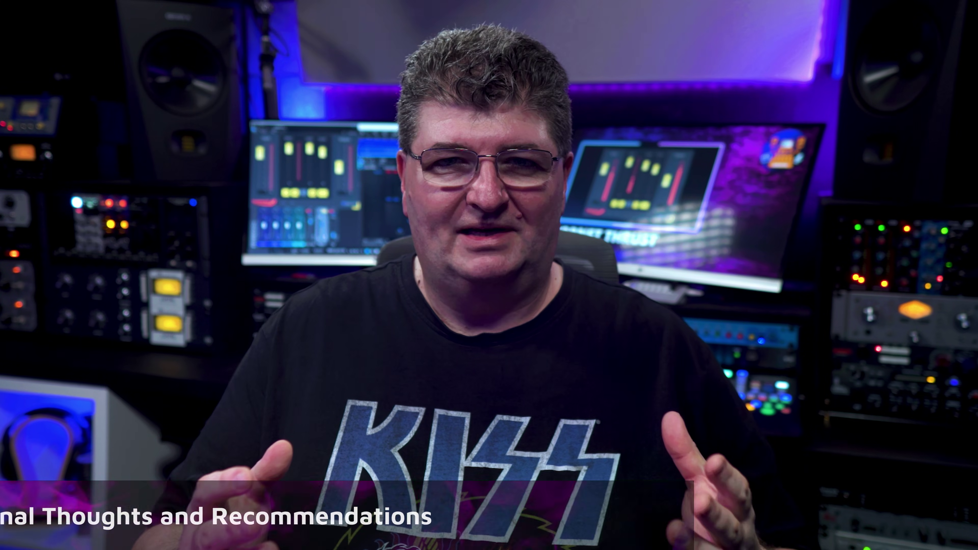